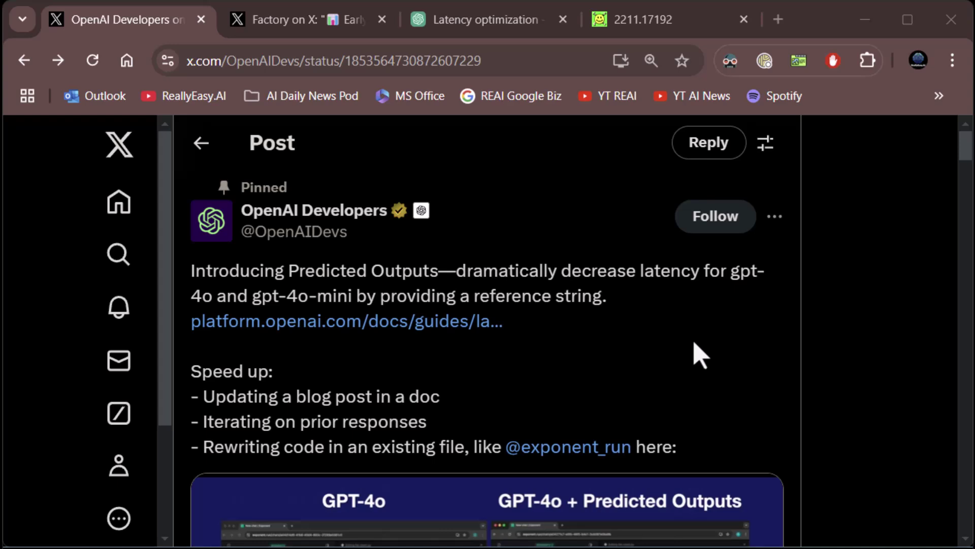
scroll(684, 340, down, 1)
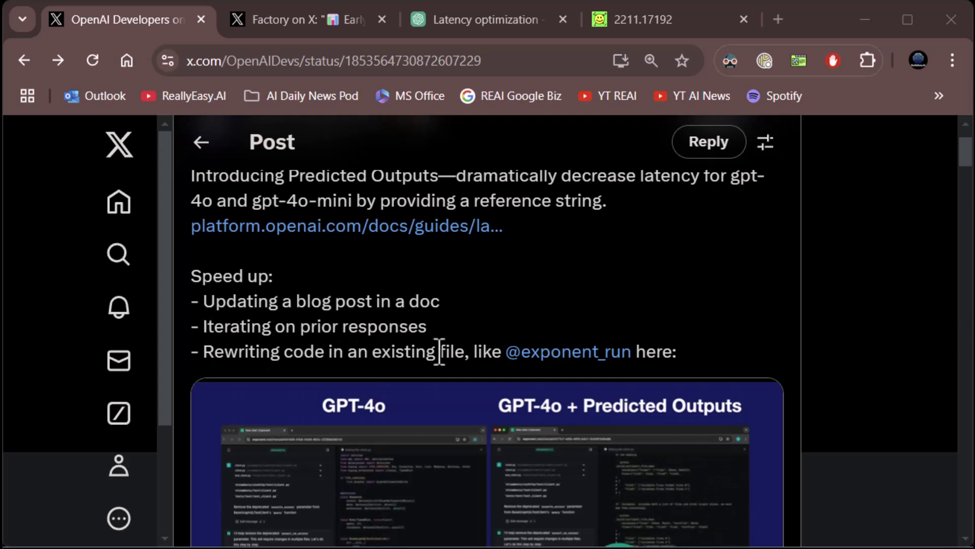
scroll(773, 294, down, 5)
scroll(746, 320, down, 3)
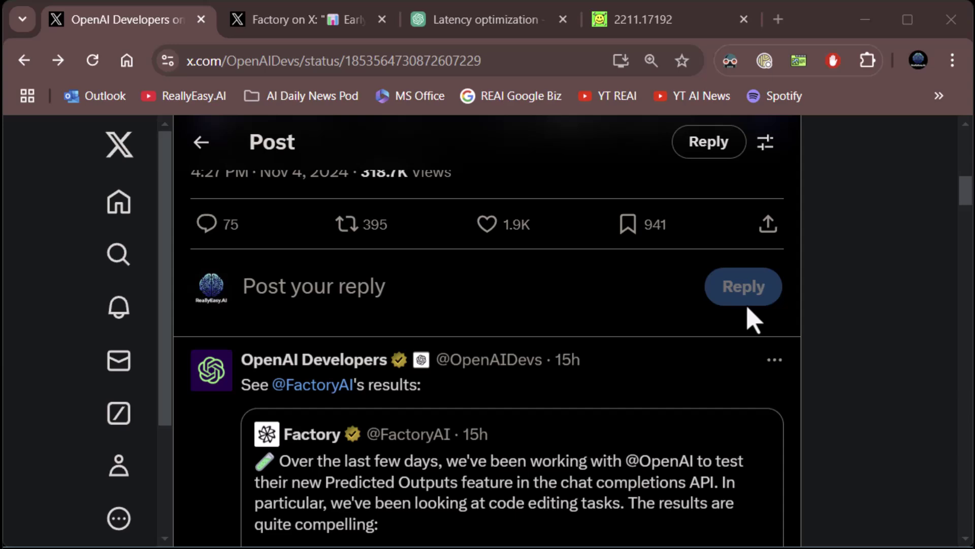
scroll(746, 320, down, 1)
scroll(748, 322, down, 2)
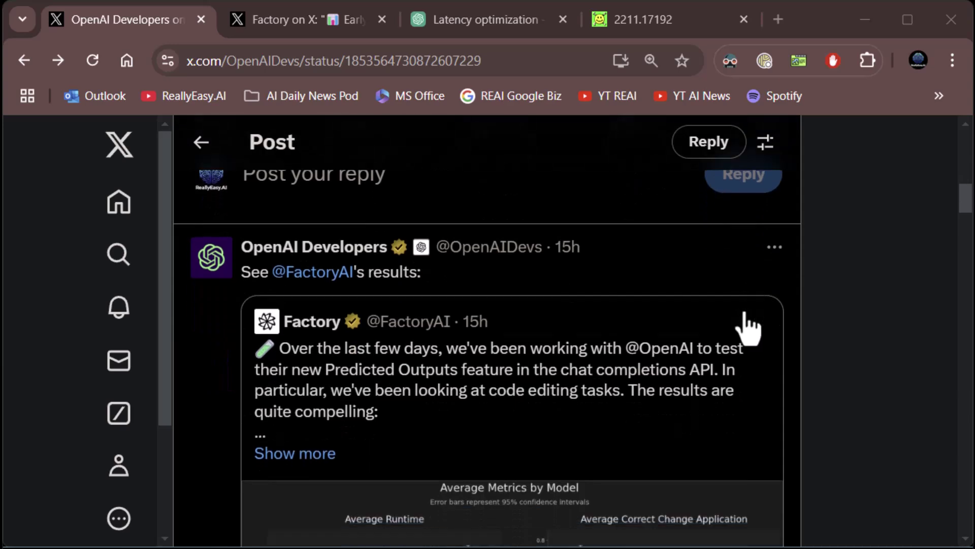
scroll(762, 366, up, 1)
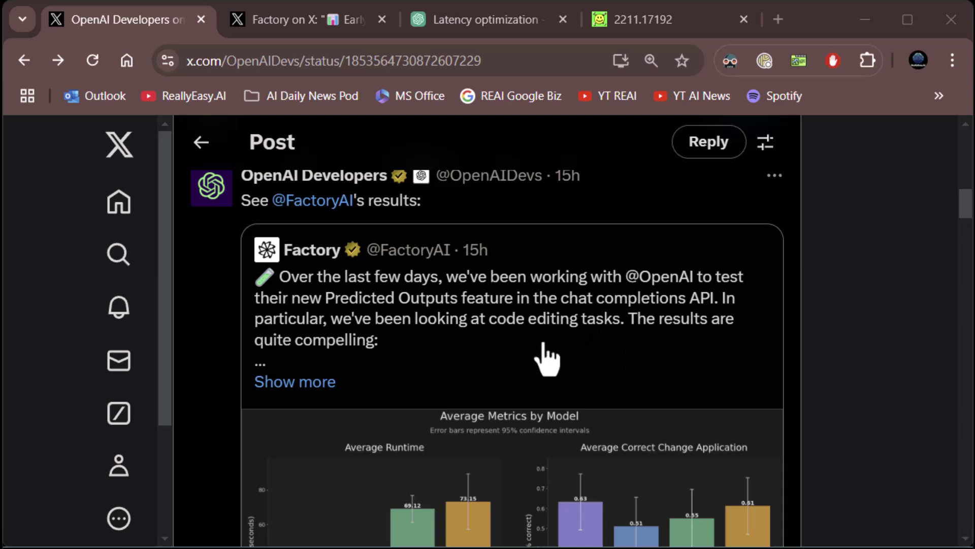
Expand Factory's Predicted Outputs post and open its early access results thread with the runtime chart.
click(304, 384)
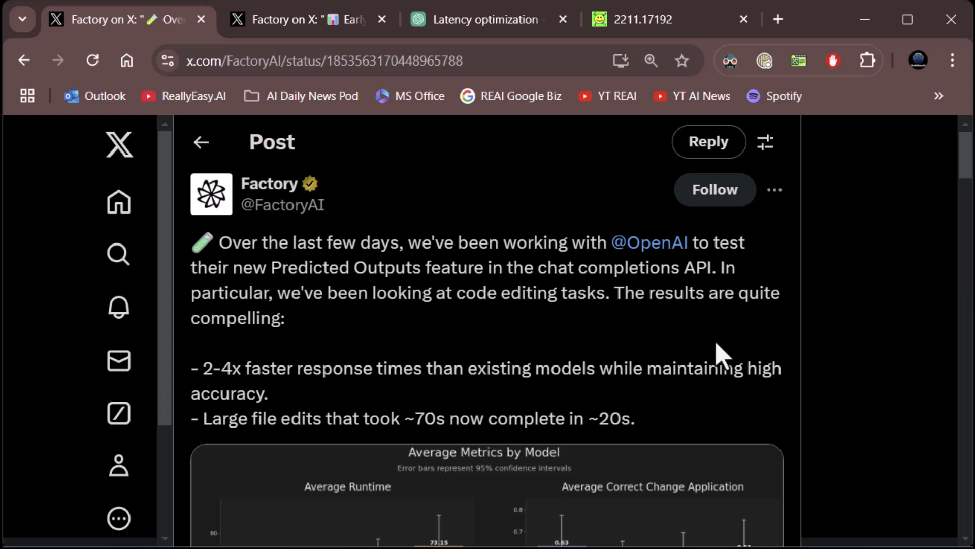
scroll(719, 352, down, 2)
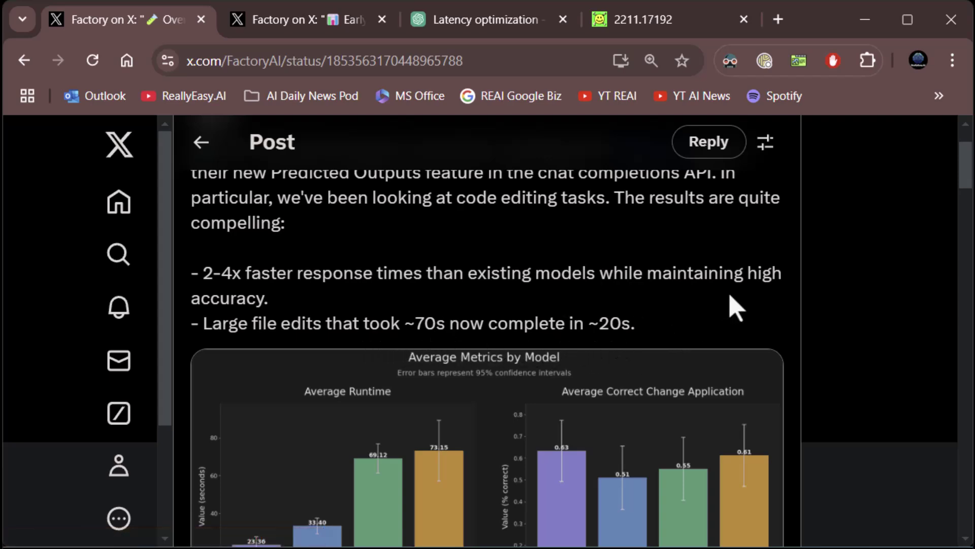
scroll(729, 301, down, 3)
scroll(730, 305, down, 3)
scroll(728, 308, down, 3)
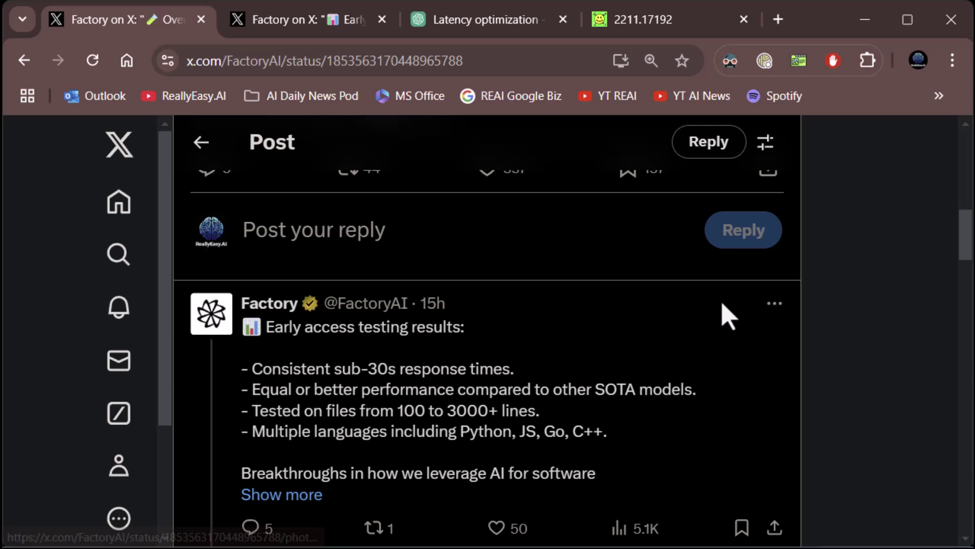
scroll(723, 320, down, 1)
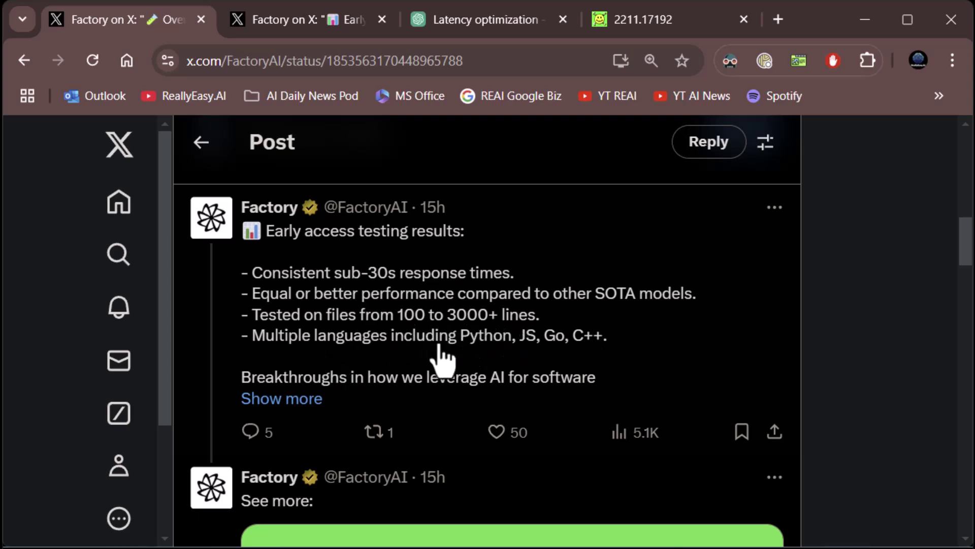
click(306, 398)
scroll(374, 402, up, 5)
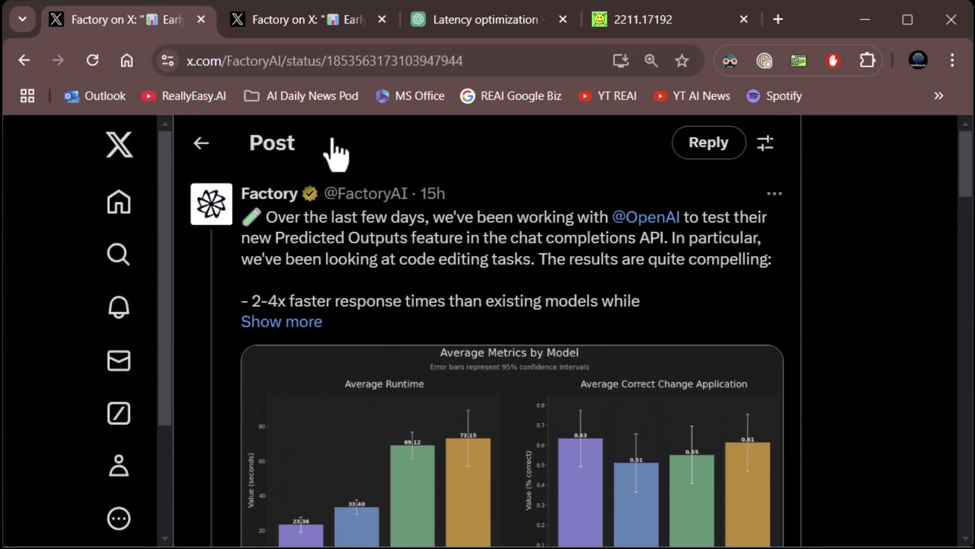
click(283, 35)
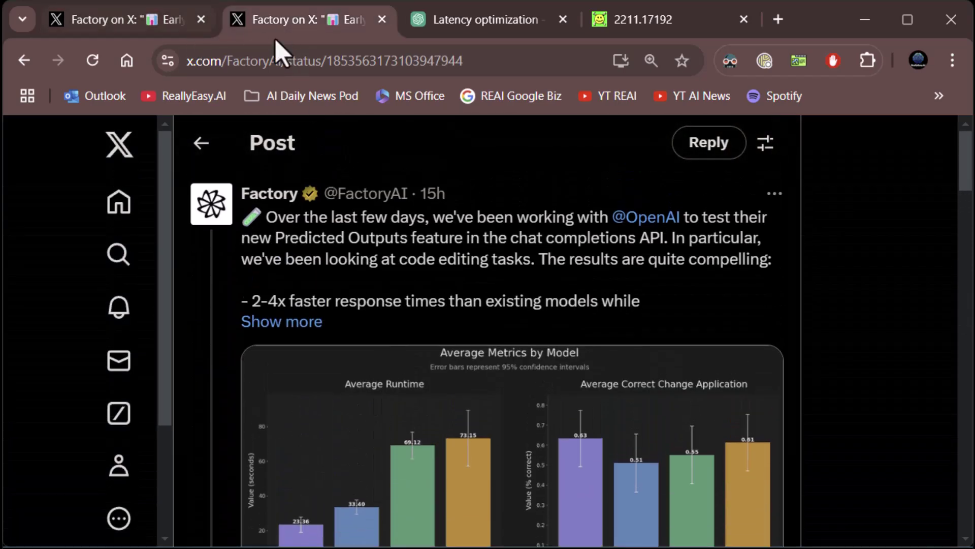
Close the duplicate Factory tab and bring up the arXiv 2211.17192 speculative decoding paper.
click(382, 19)
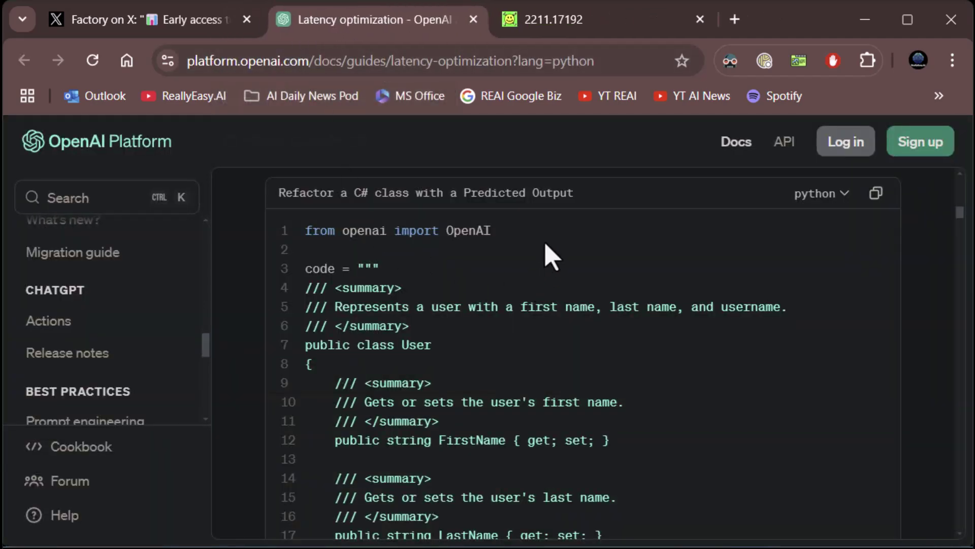
scroll(550, 255, up, 1)
scroll(544, 251, up, 5)
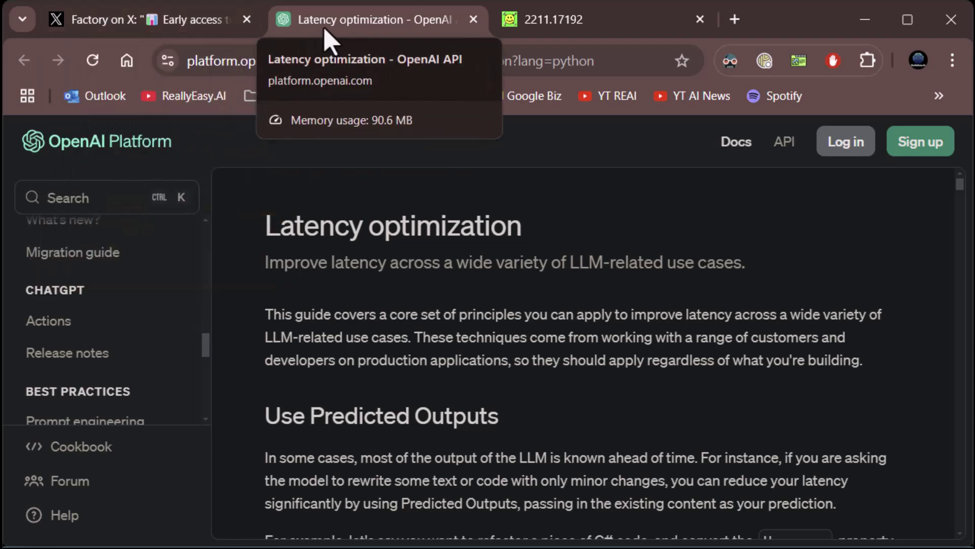
scroll(454, 263, down, 1)
scroll(454, 263, down, 2)
scroll(540, 285, down, 2)
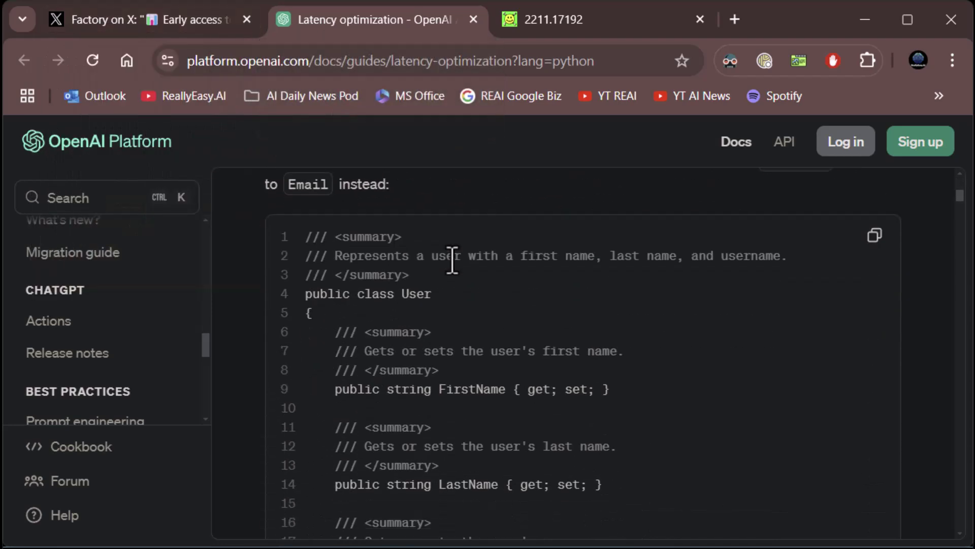
scroll(451, 257, up, 2)
scroll(550, 289, down, 2)
scroll(594, 331, down, 3)
scroll(587, 323, down, 2)
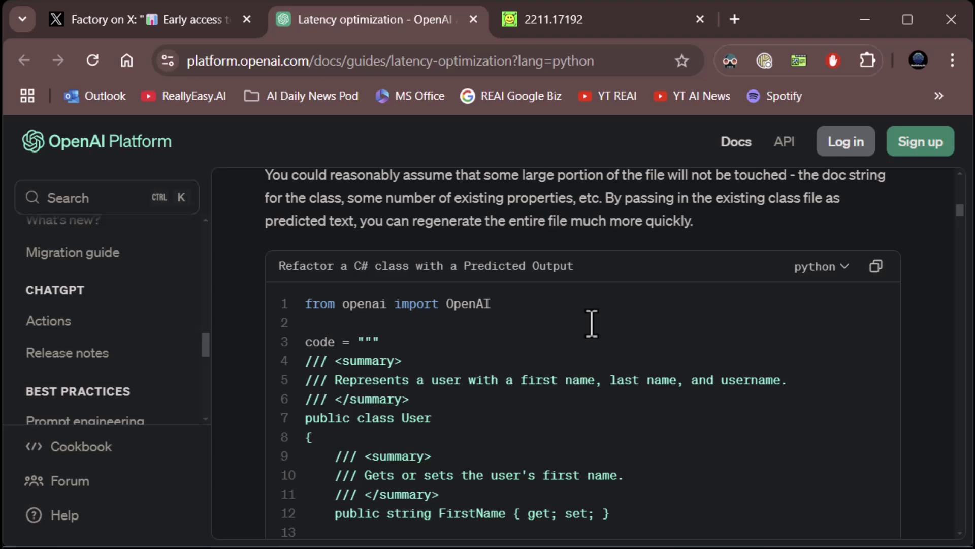
scroll(588, 323, down, 3)
scroll(598, 348, down, 4)
scroll(595, 343, up, 10)
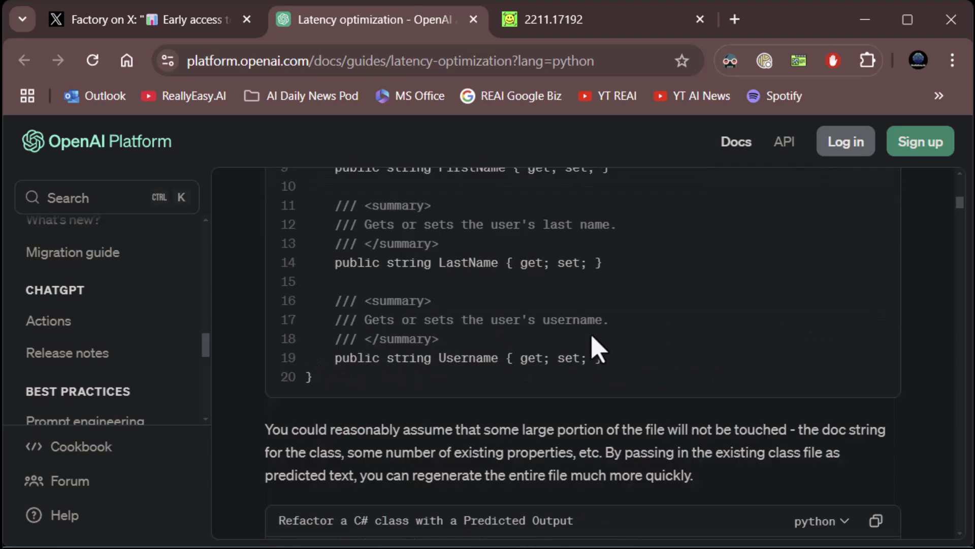
scroll(594, 343, up, 10)
click(586, 31)
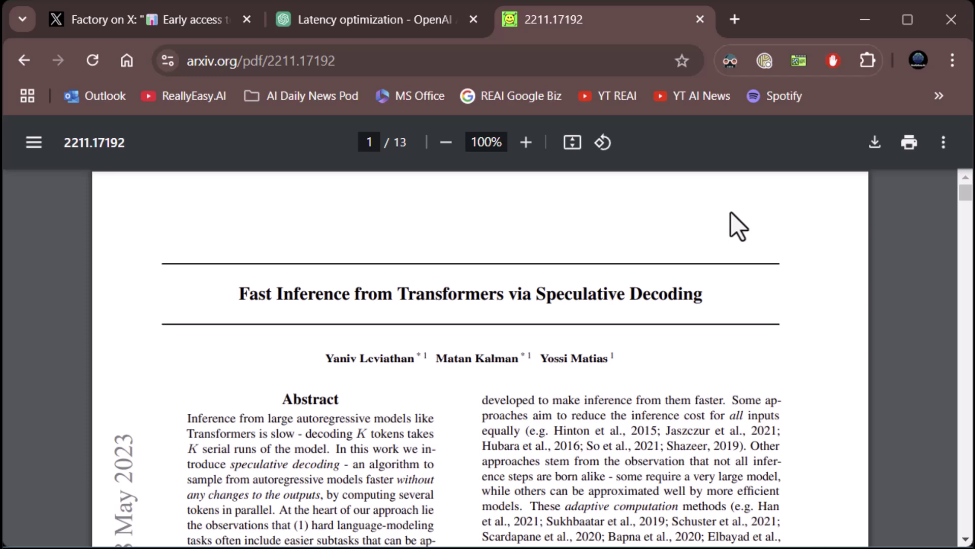
scroll(729, 338, down, 2)
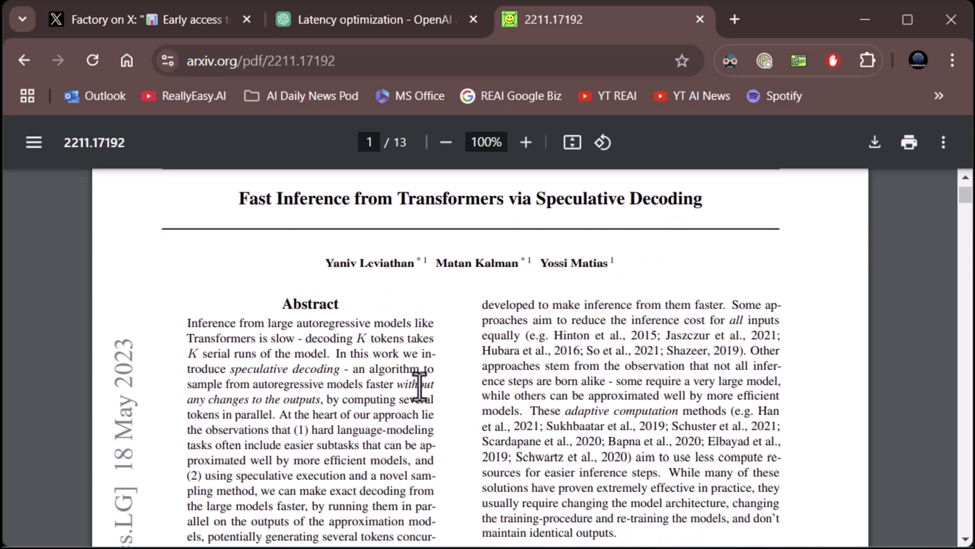
scroll(519, 408, up, 2)
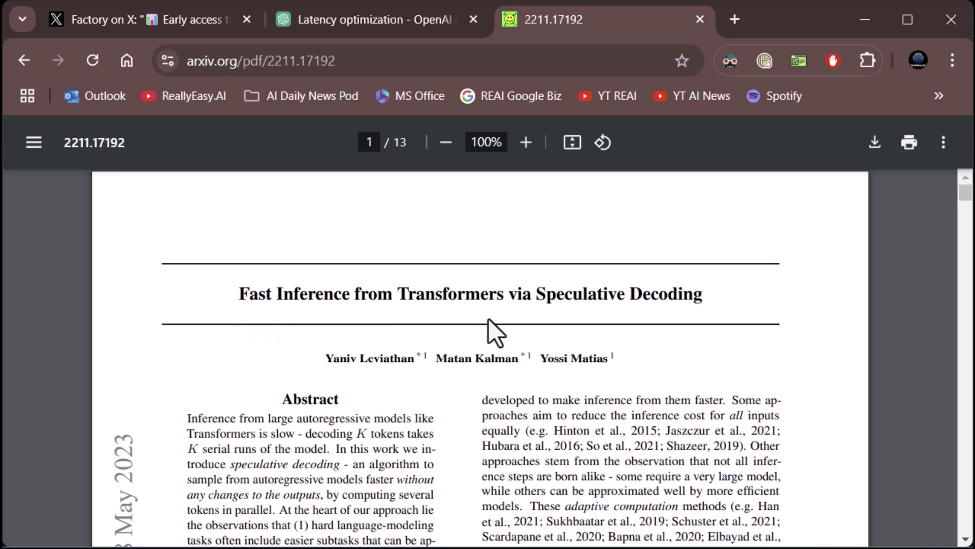
Return to the Latency optimization guide, then minimize the browser to reveal the VS Code notebook.
click(397, 18)
scroll(632, 294, down, 2)
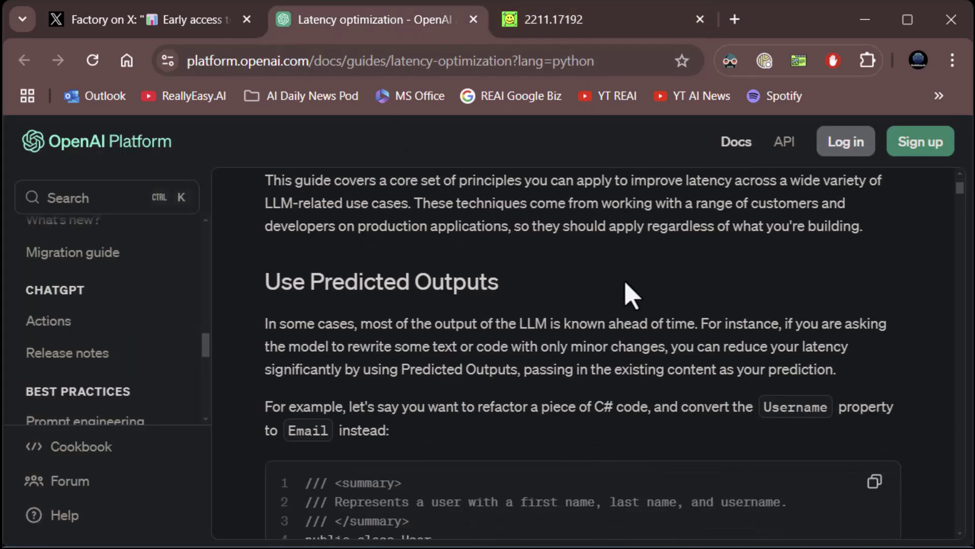
scroll(631, 295, down, 1)
scroll(631, 294, up, 3)
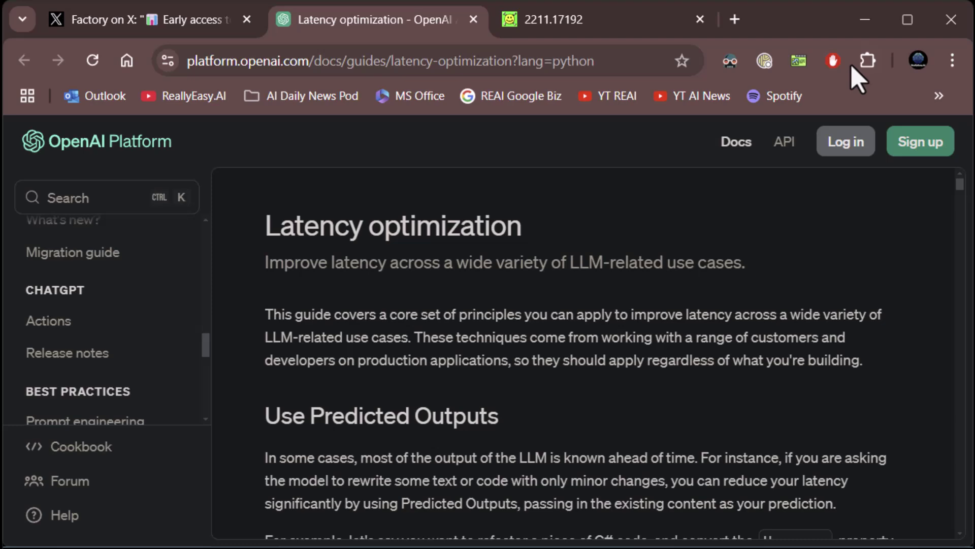
click(865, 20)
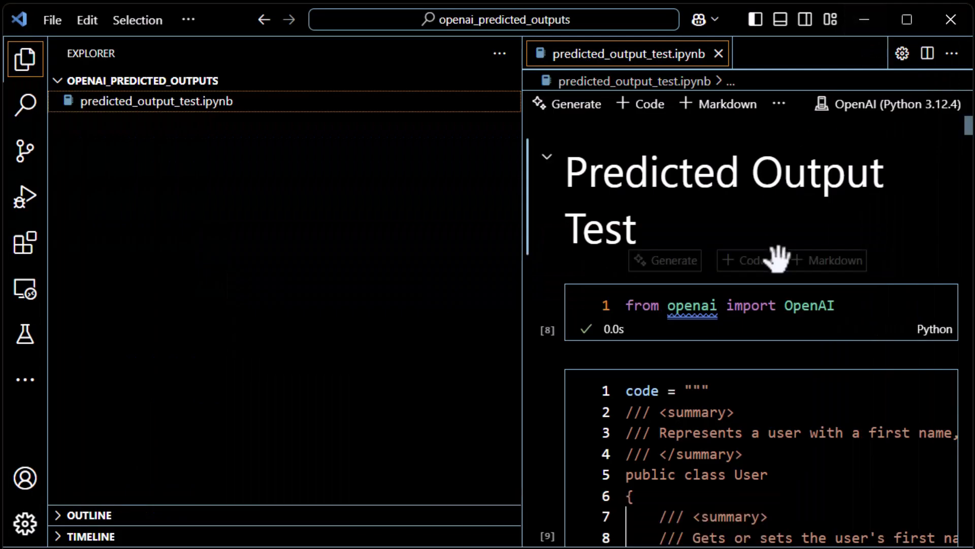
Hide the file sidebar and read cell [9]'s C# User classes down to 'Without Predicted Output'.
click(25, 59)
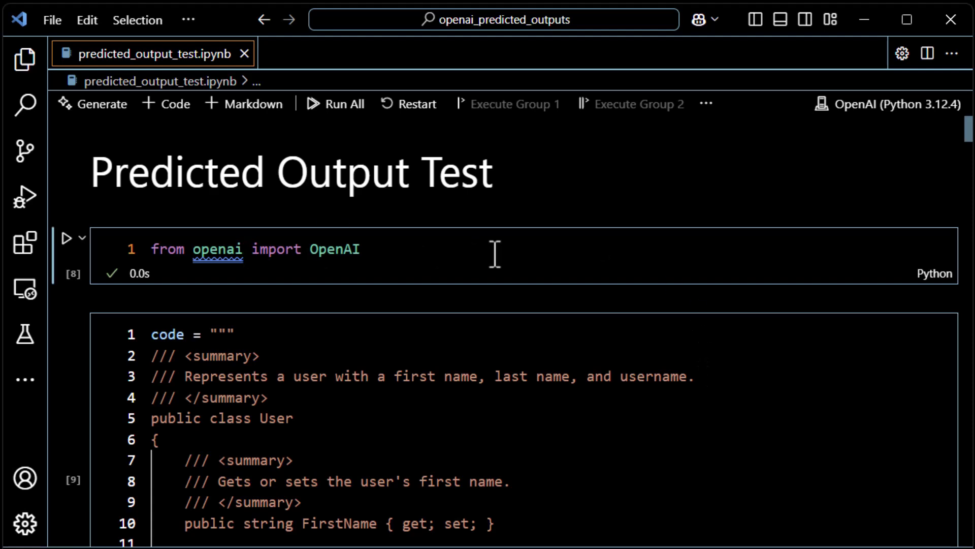
scroll(533, 321, down, 1)
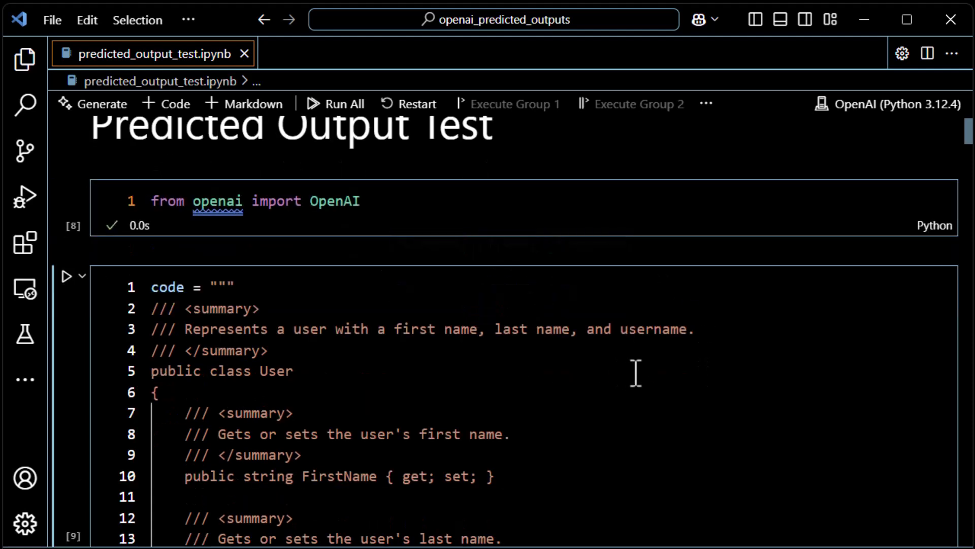
scroll(640, 367, down, 1)
scroll(643, 363, down, 1)
scroll(644, 368, down, 1)
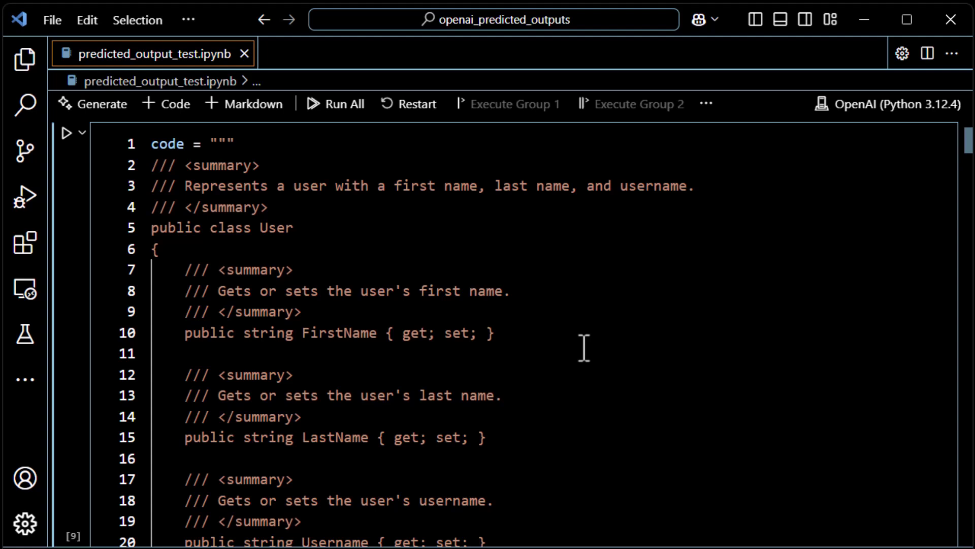
scroll(583, 349, up, 1)
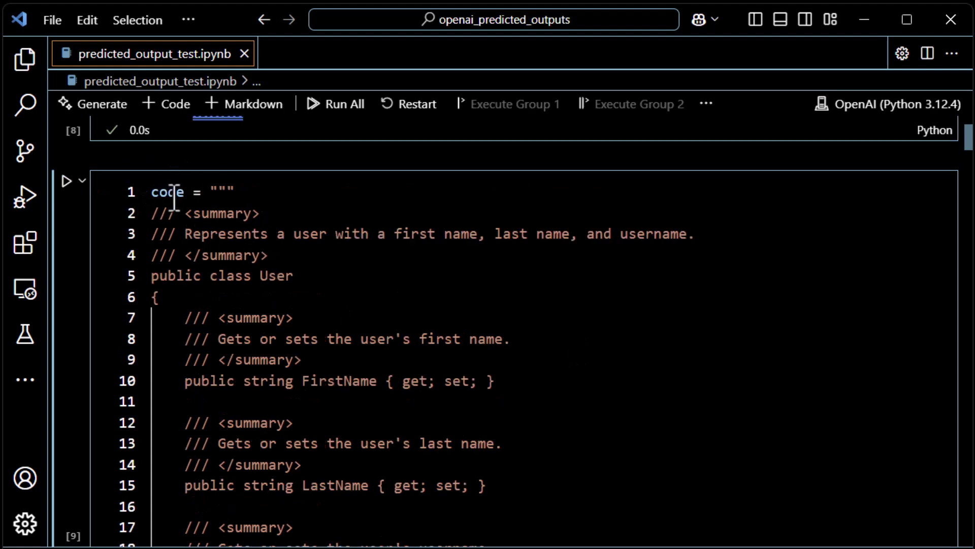
scroll(424, 257, down, 1)
scroll(422, 270, down, 4)
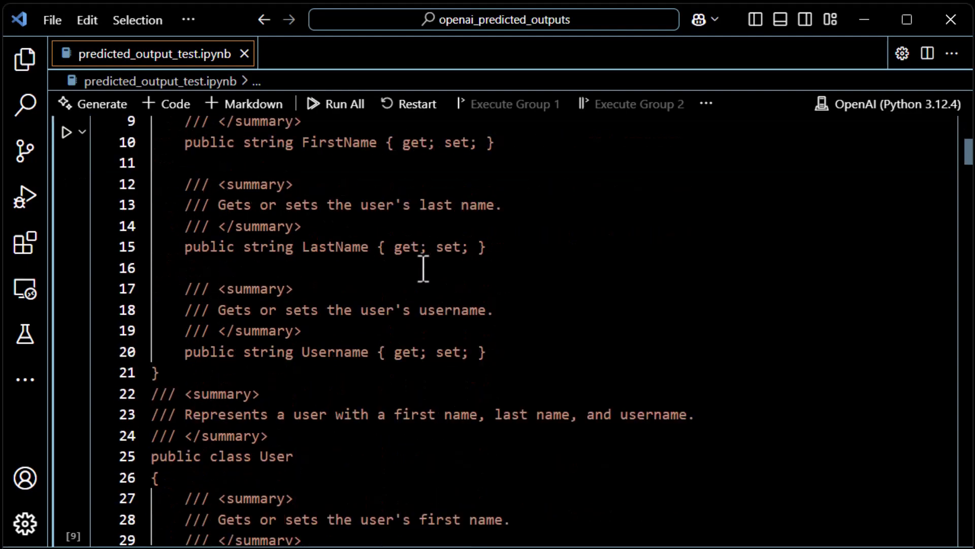
scroll(420, 277, down, 5)
scroll(420, 276, down, 4)
scroll(420, 276, down, 5)
scroll(420, 275, down, 4)
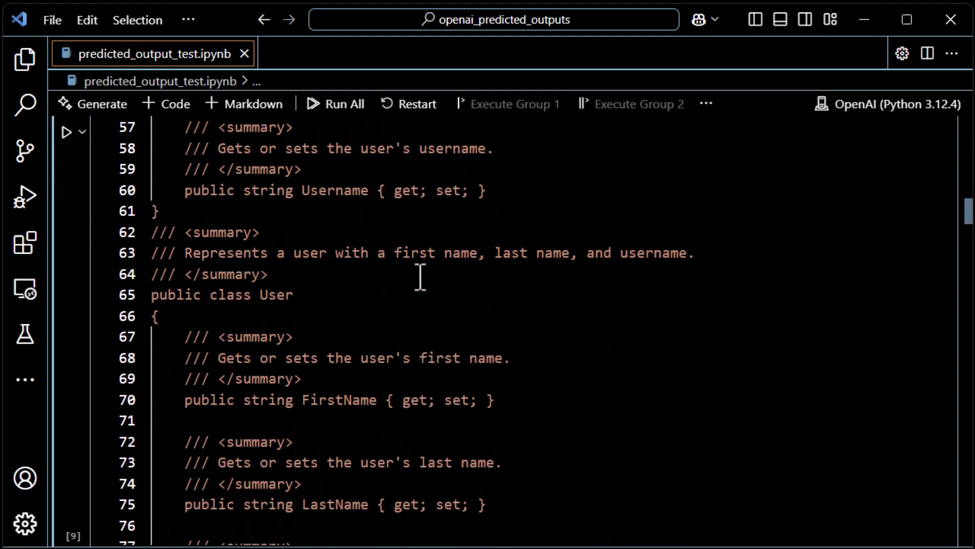
scroll(419, 277, down, 4)
scroll(420, 276, down, 5)
scroll(420, 276, down, 7)
scroll(420, 276, down, 8)
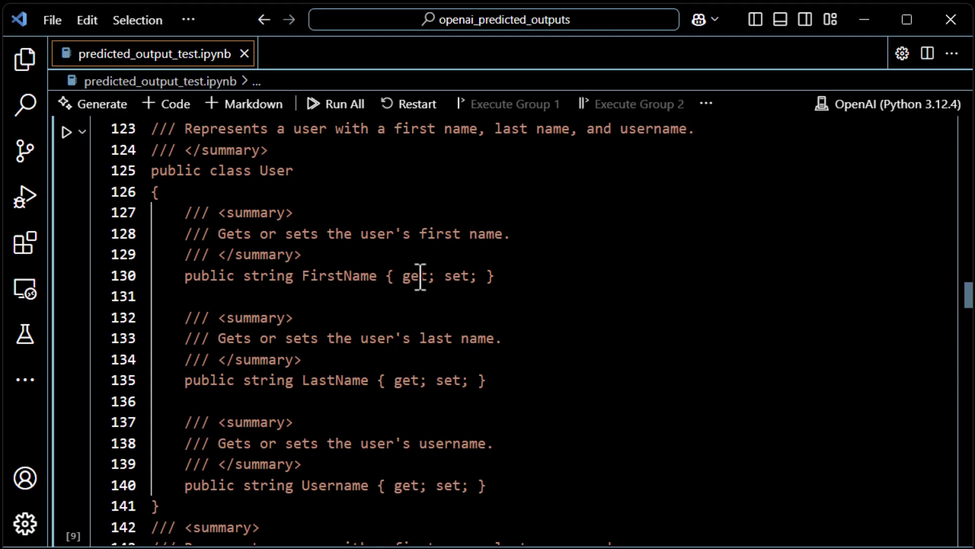
scroll(420, 277, down, 5)
scroll(420, 275, down, 4)
scroll(420, 277, up, 4)
scroll(419, 276, up, 2)
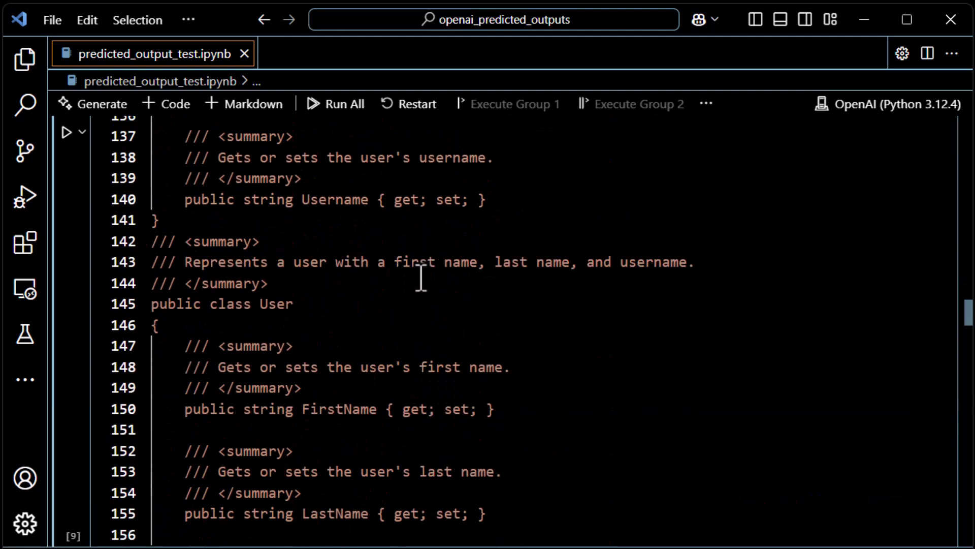
scroll(419, 276, down, 7)
scroll(421, 280, down, 2)
scroll(421, 280, down, 2)
scroll(420, 276, up, 4)
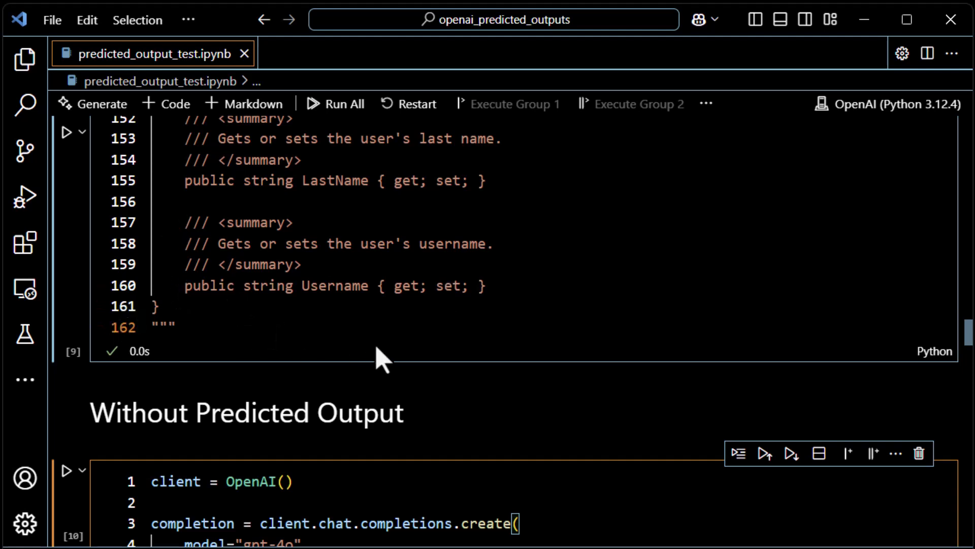
scroll(379, 357, down, 3)
scroll(382, 354, down, 1)
scroll(383, 352, down, 2)
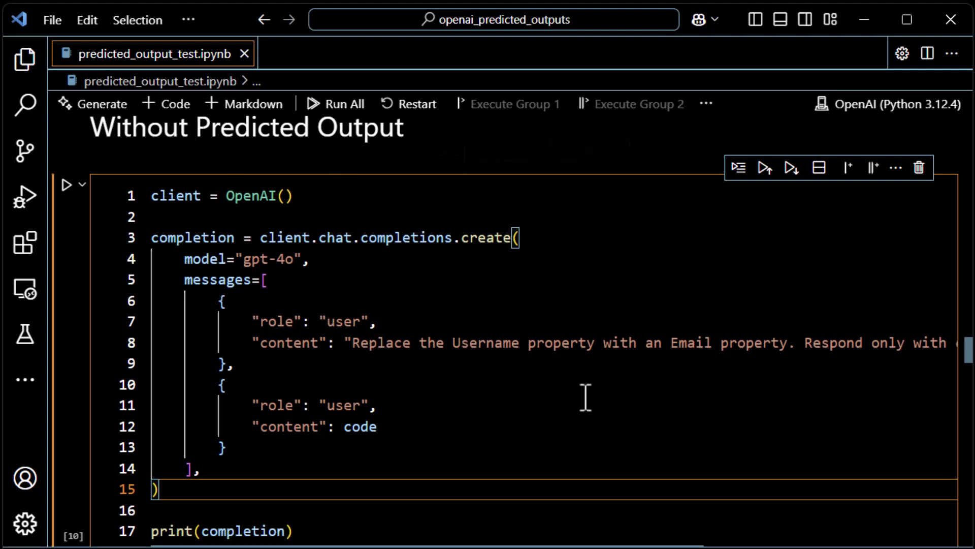
Turn on word wrap (Alt+Z) in the Without Predicted Output request cell.
click(524, 384)
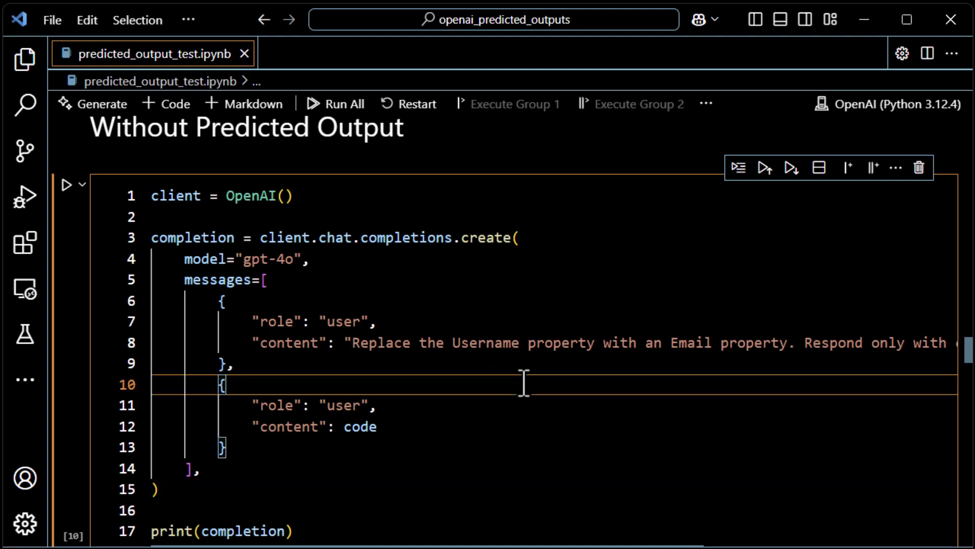
key(alt+z)
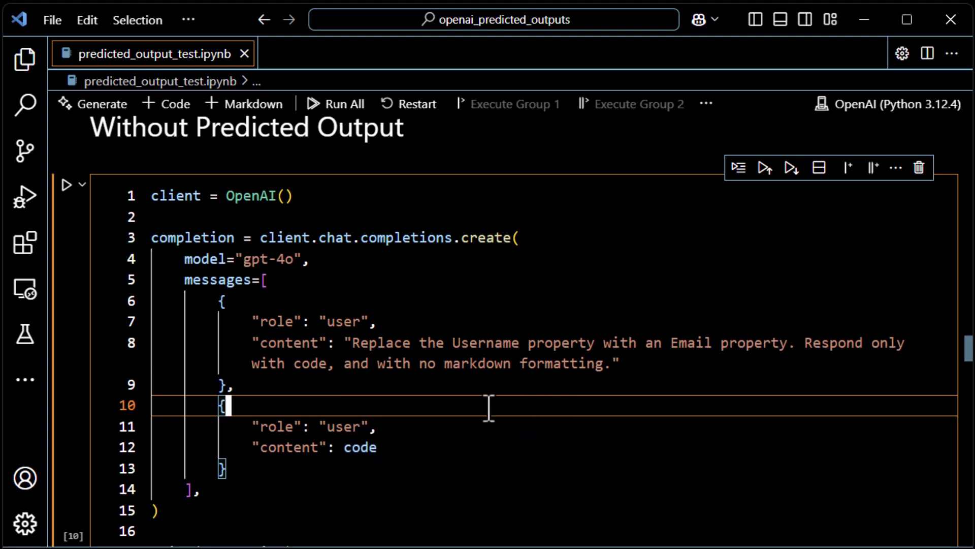
scroll(522, 366, up, 10)
scroll(523, 359, up, 1)
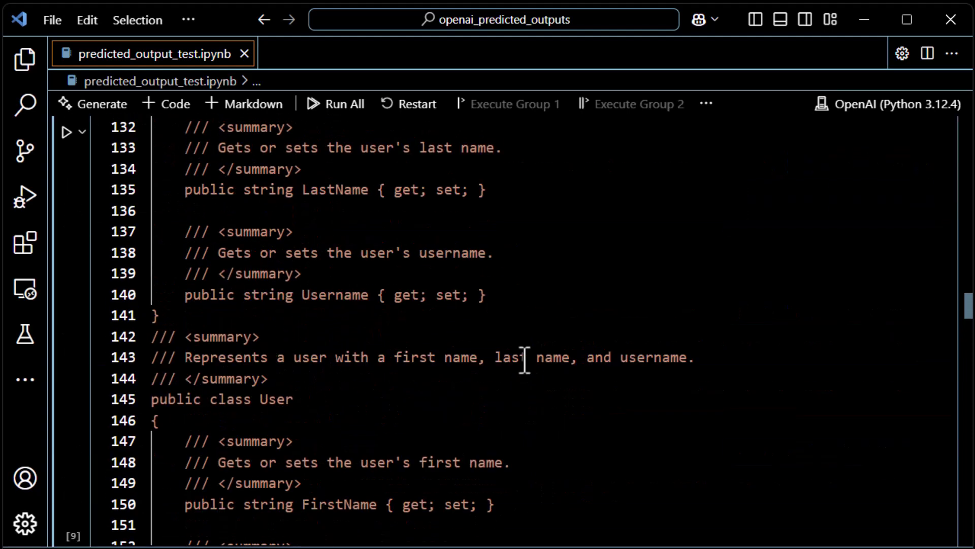
scroll(524, 360, down, 3)
scroll(524, 360, down, 2)
scroll(524, 361, up, 5)
scroll(524, 360, up, 5)
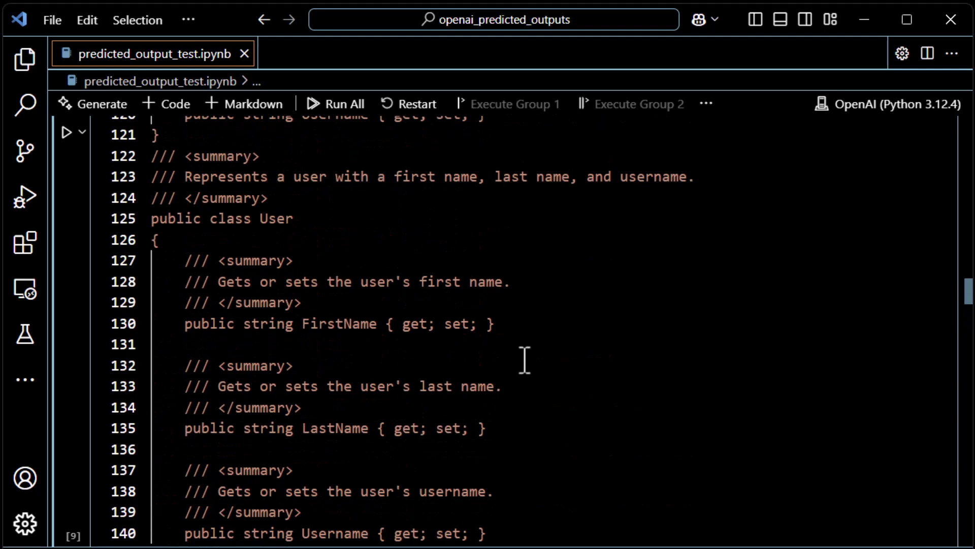
scroll(524, 360, up, 2)
scroll(524, 360, up, 1)
scroll(524, 360, up, 1)
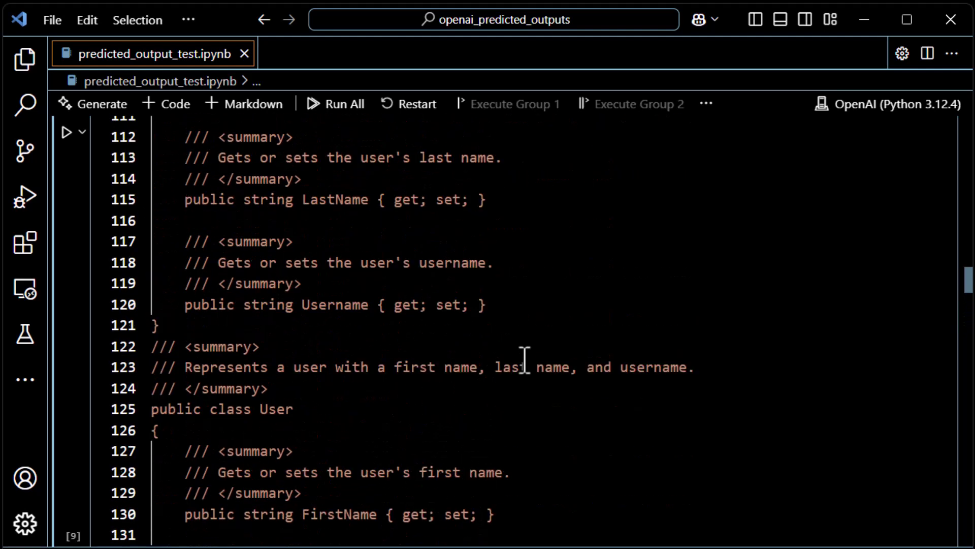
scroll(524, 361, down, 1)
scroll(510, 354, up, 3)
scroll(472, 359, down, 2)
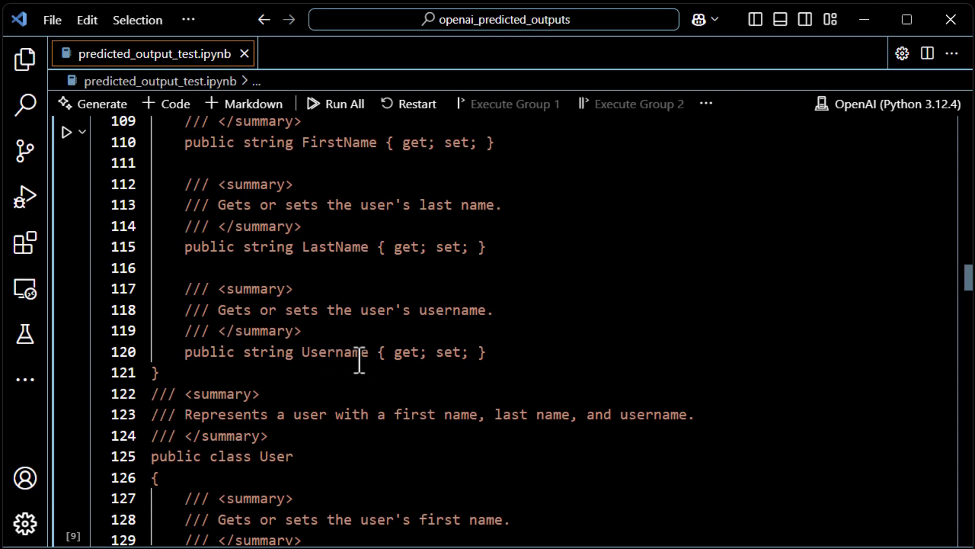
scroll(391, 359, down, 5)
scroll(457, 388, down, 5)
scroll(469, 414, down, 5)
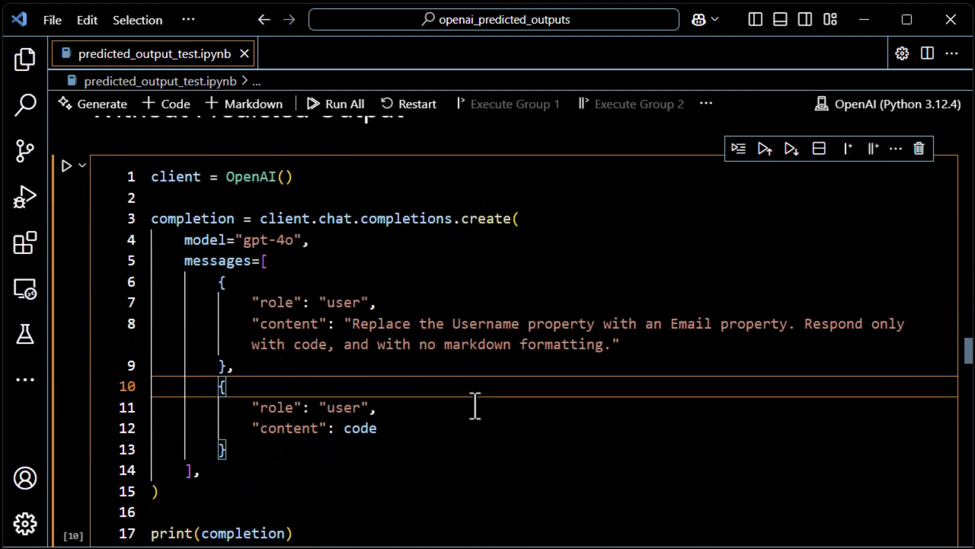
scroll(475, 405, down, 3)
scroll(474, 409, down, 2)
scroll(479, 414, down, 1)
scroll(476, 412, up, 3)
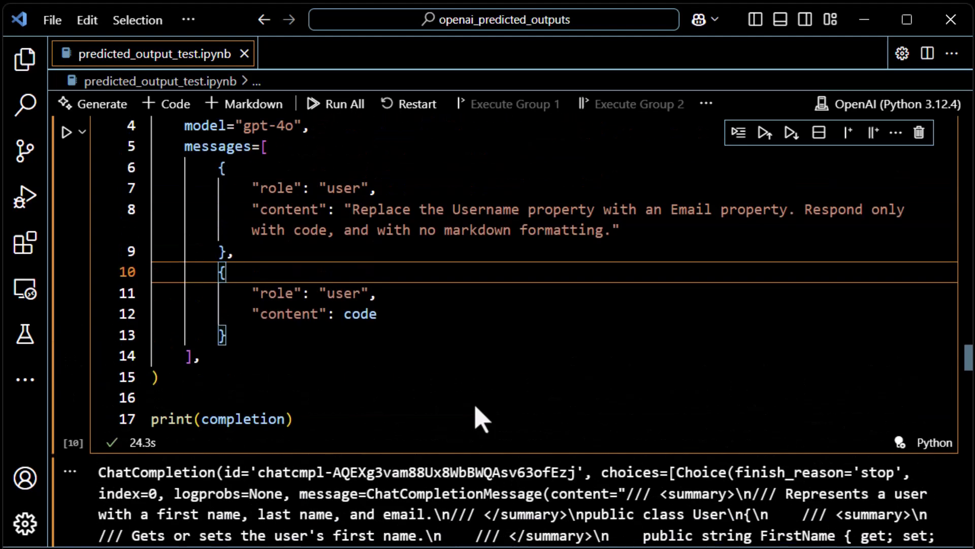
scroll(472, 390, up, 2)
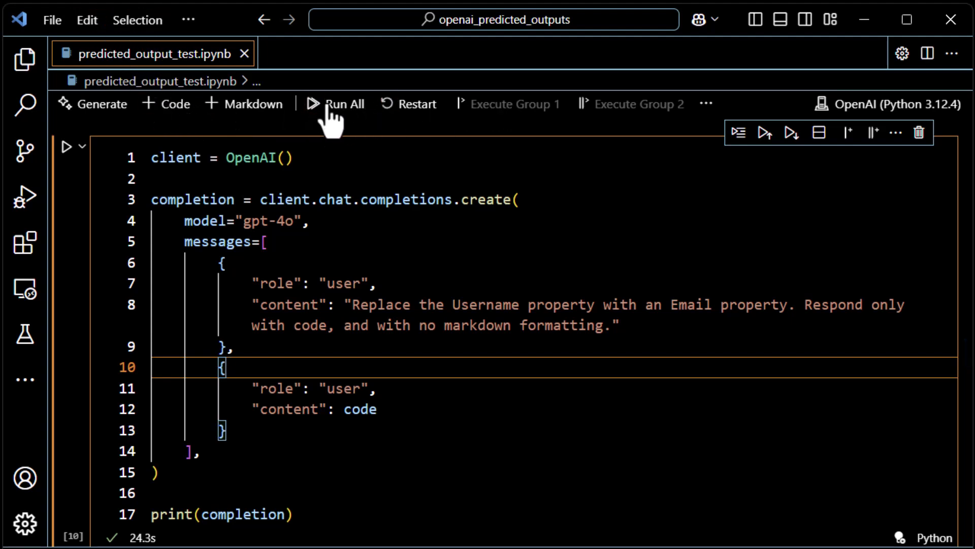
Clear Cell Outputs on both the Without and With Predicted Output request cells.
click(131, 22)
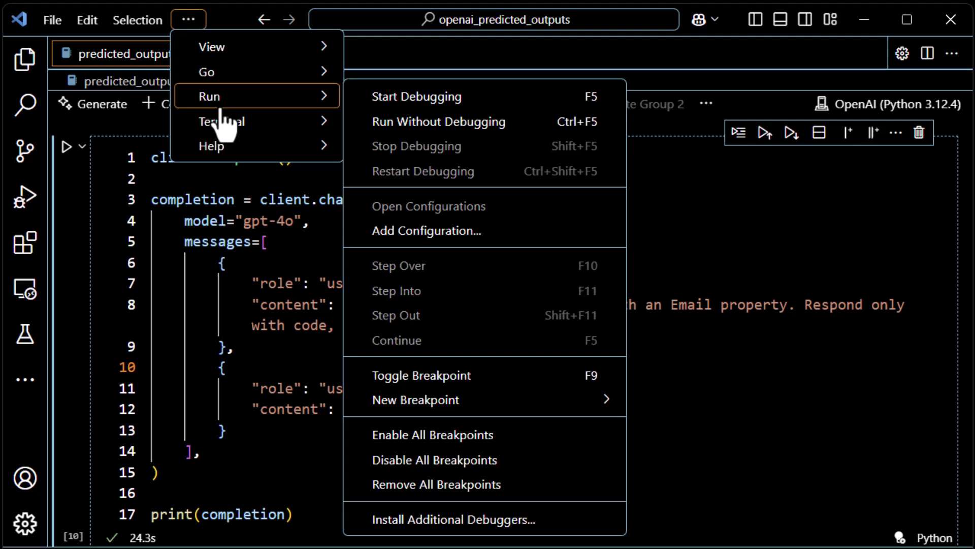
mouse_move(212, 47)
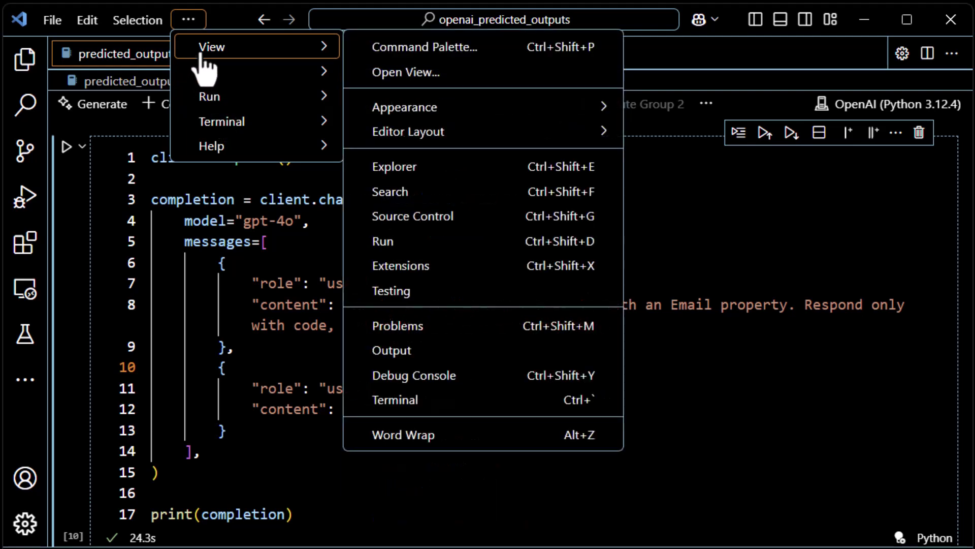
click(685, 390)
scroll(533, 418, down, 3)
scroll(153, 418, down, 3)
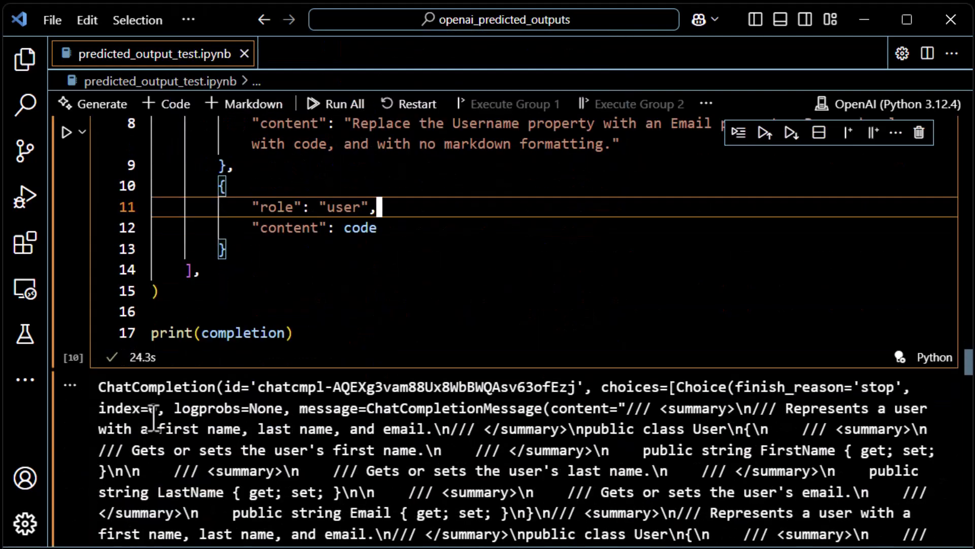
click(70, 386)
click(104, 433)
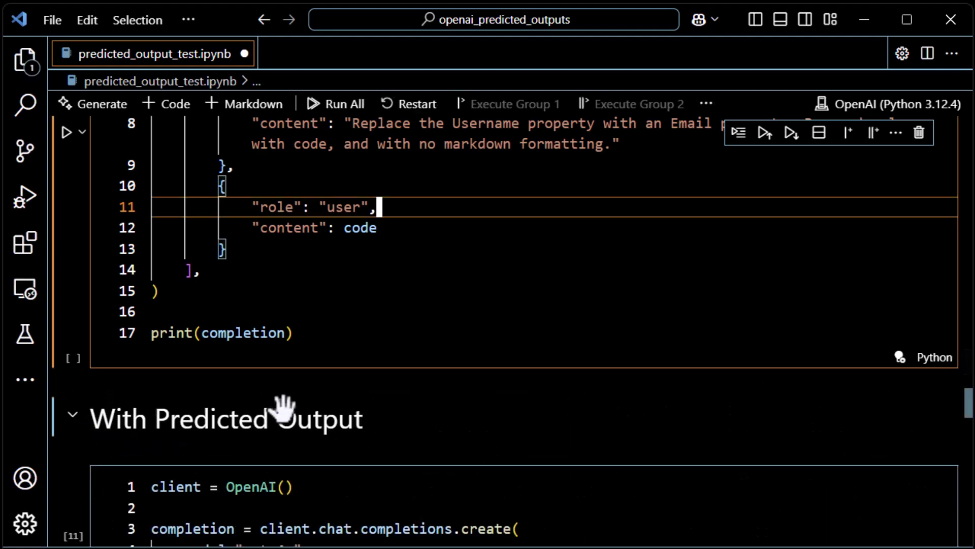
scroll(267, 419, down, 3)
scroll(251, 438, down, 5)
click(70, 477)
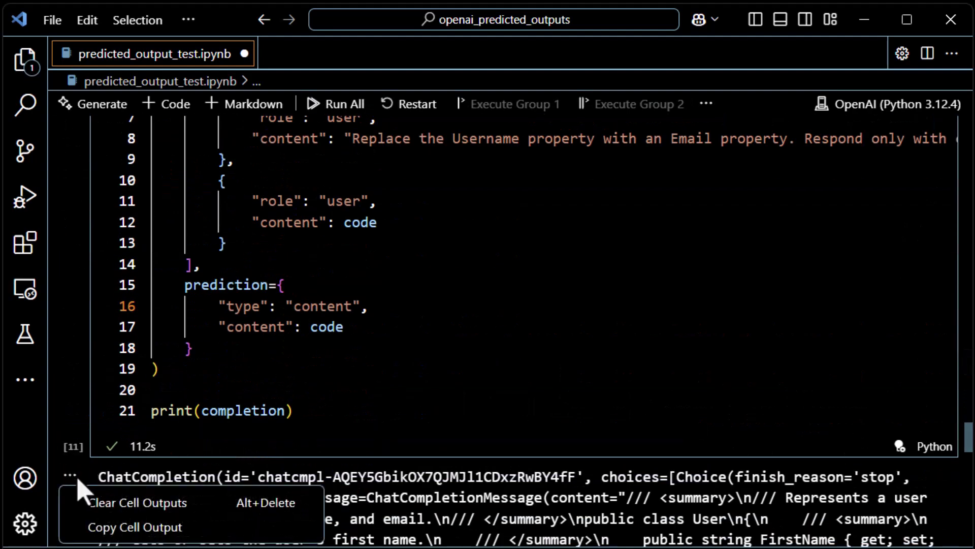
click(104, 507)
scroll(251, 427, up, 3)
scroll(326, 385, up, 3)
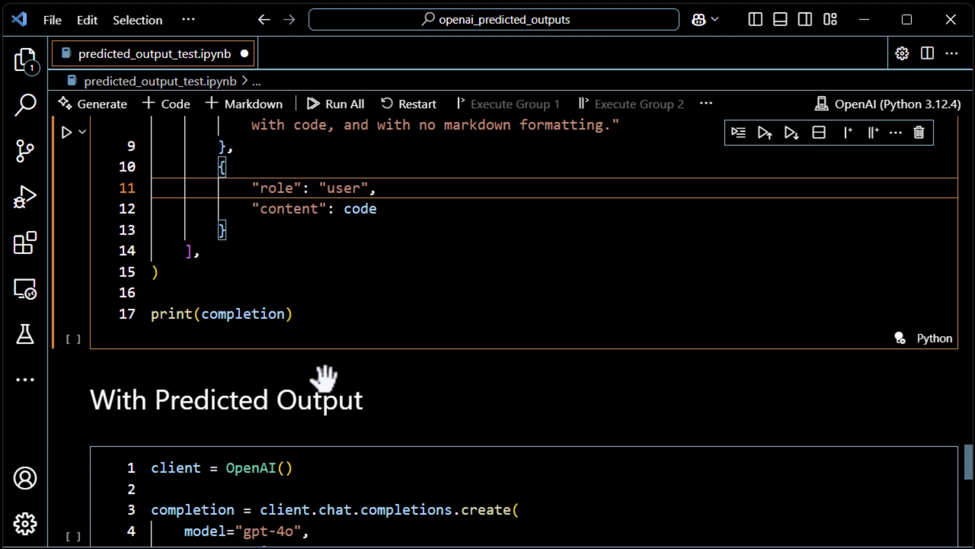
scroll(327, 392, up, 2)
scroll(322, 383, up, 3)
scroll(323, 383, down, 3)
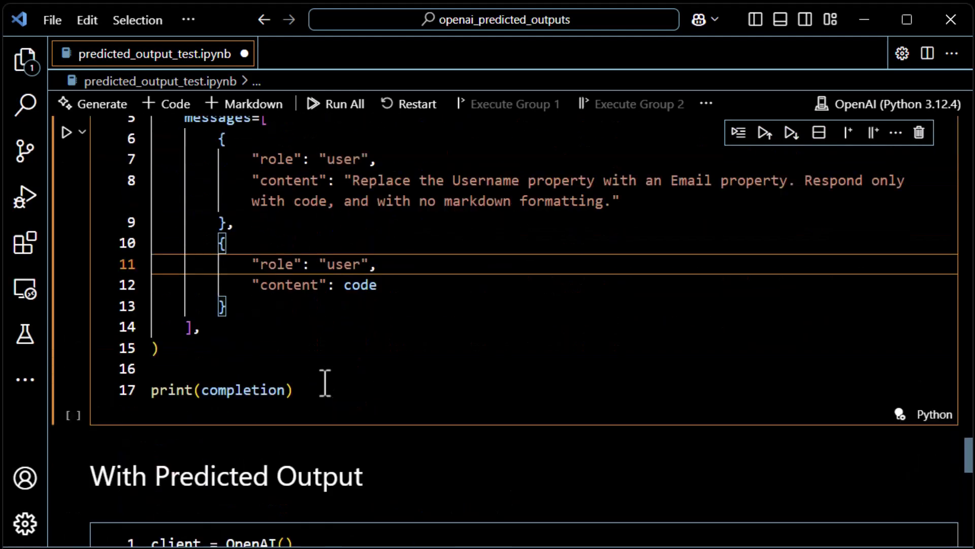
scroll(325, 382, down, 3)
scroll(325, 382, down, 5)
scroll(325, 383, down, 1)
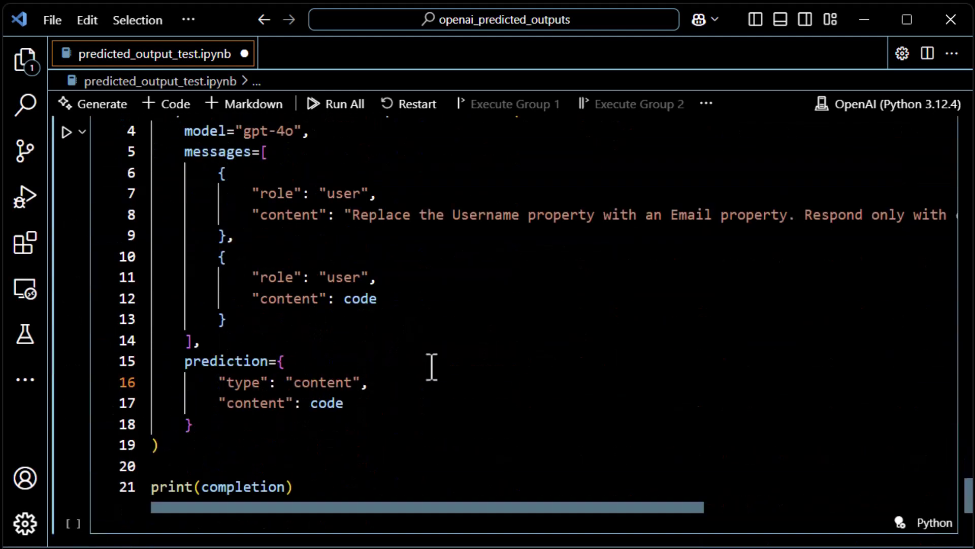
scroll(433, 352, up, 1)
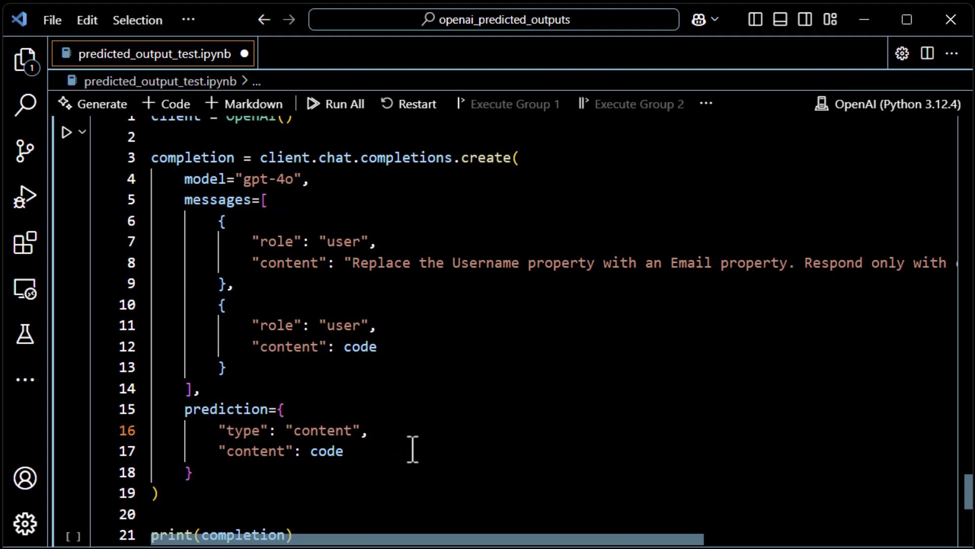
scroll(411, 450, down, 2)
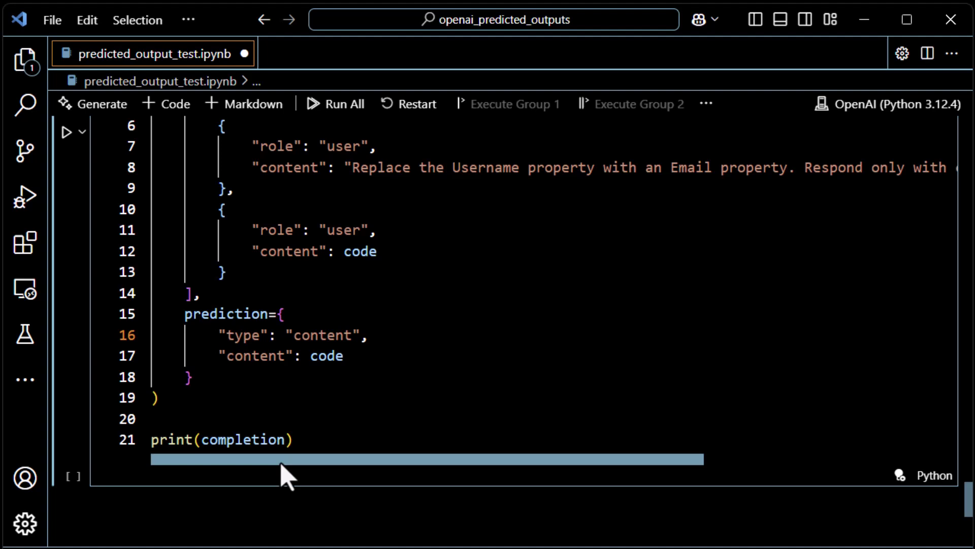
Replace print(completion) on line 17 with print("DONE") in the Without Predicted Output cell.
click(308, 439)
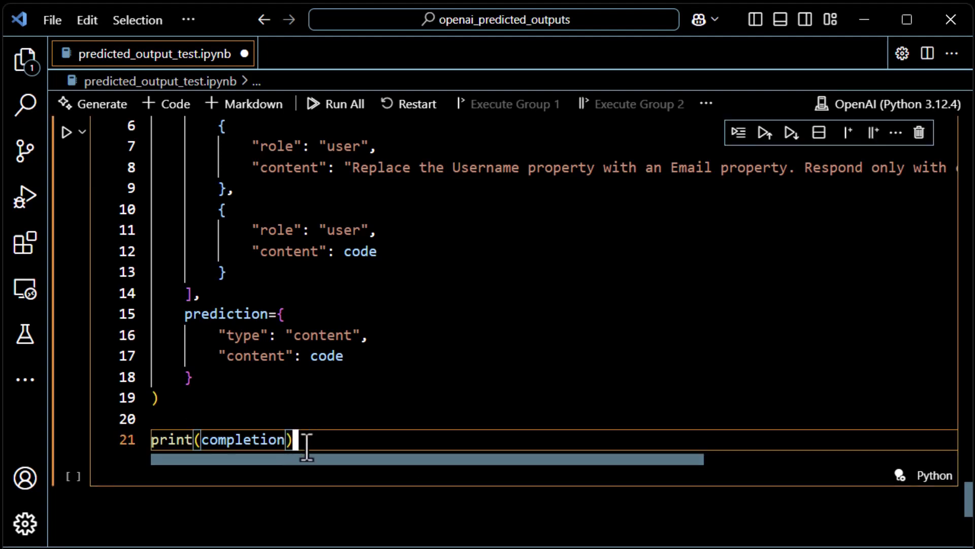
double_click(256, 441)
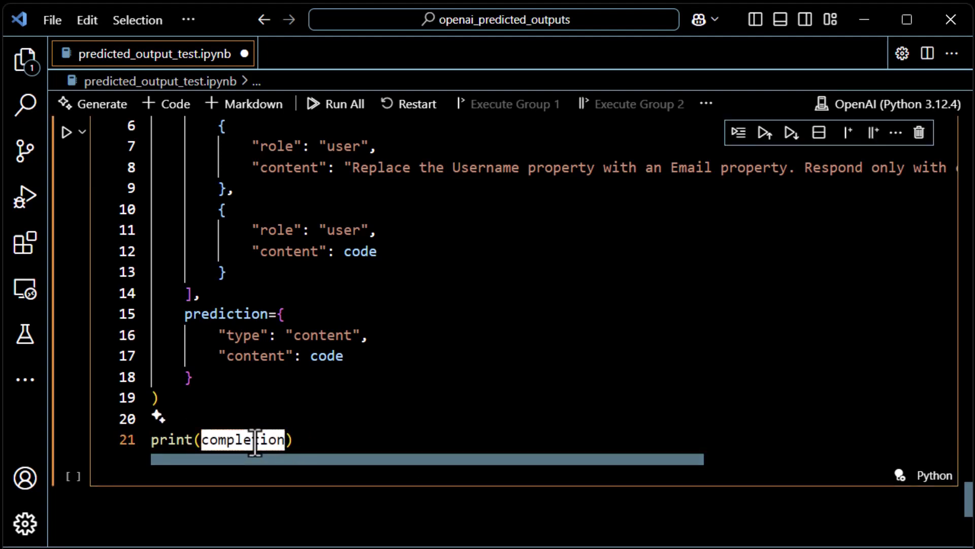
text("DONE)
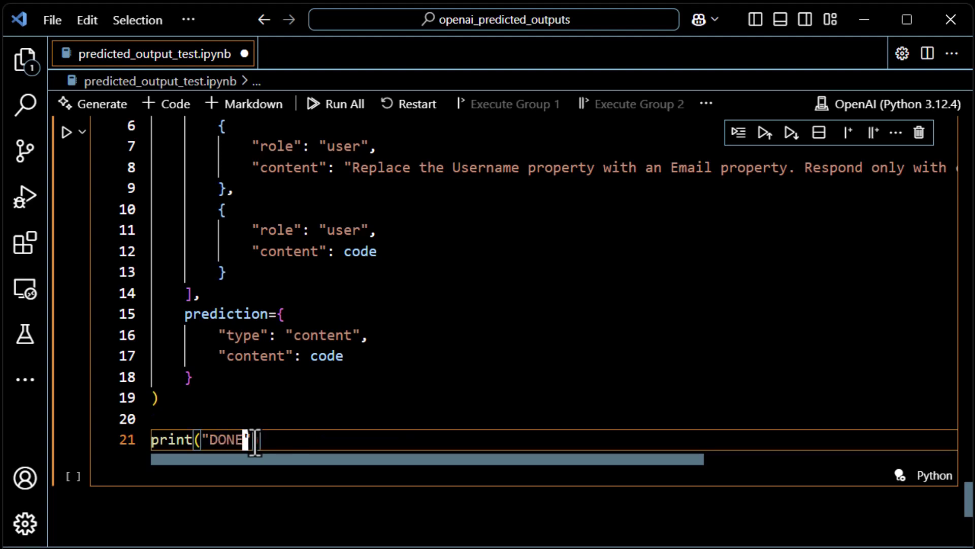
text(")
click(762, 355)
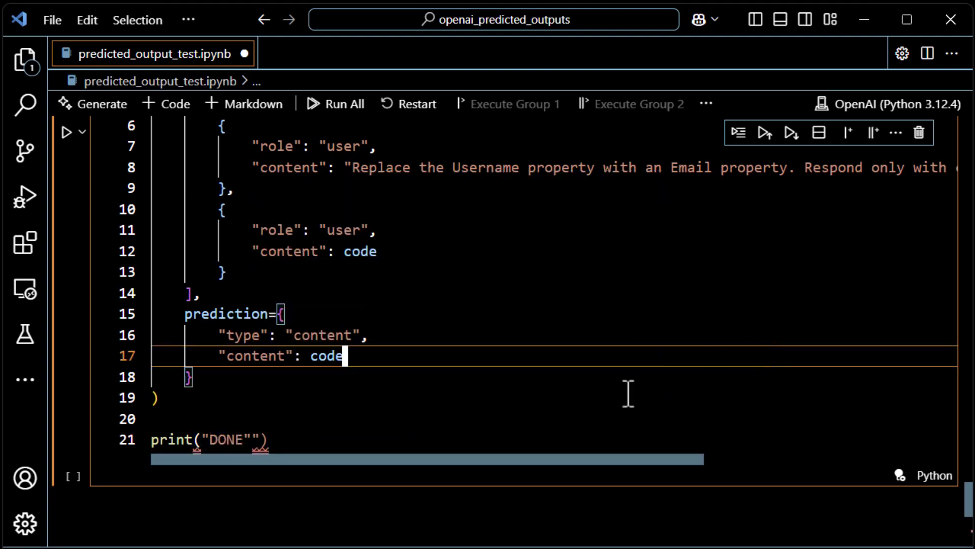
click(285, 440)
drag(286, 439, 152, 439)
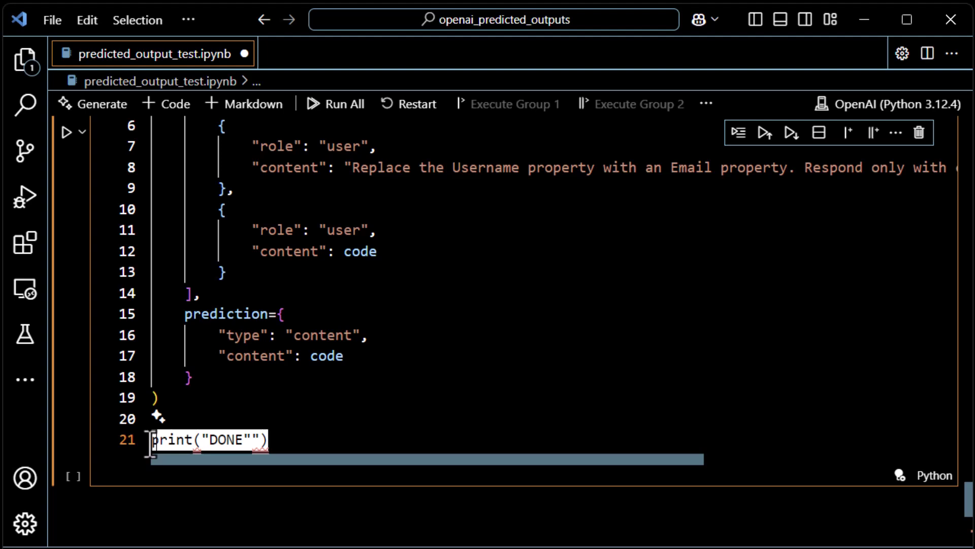
click(396, 444)
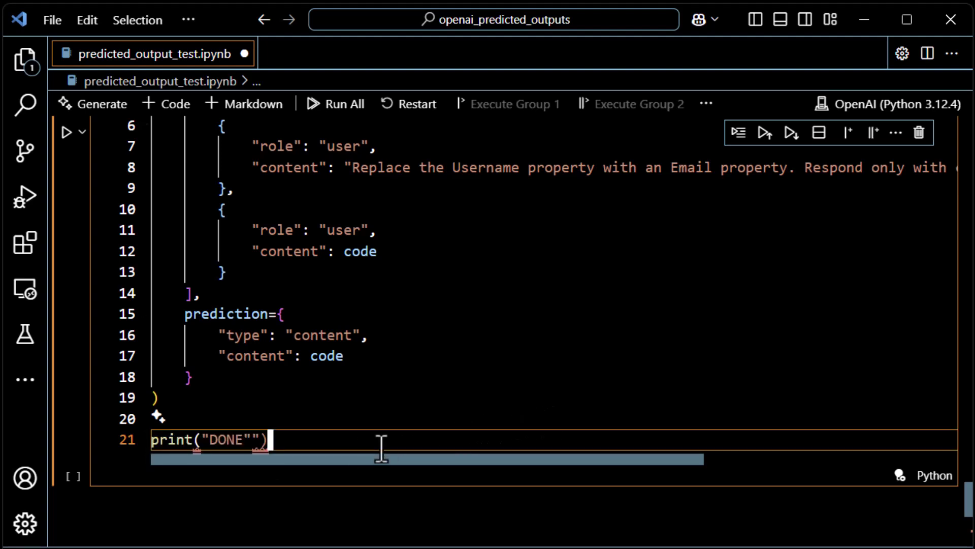
key(BackSpace)
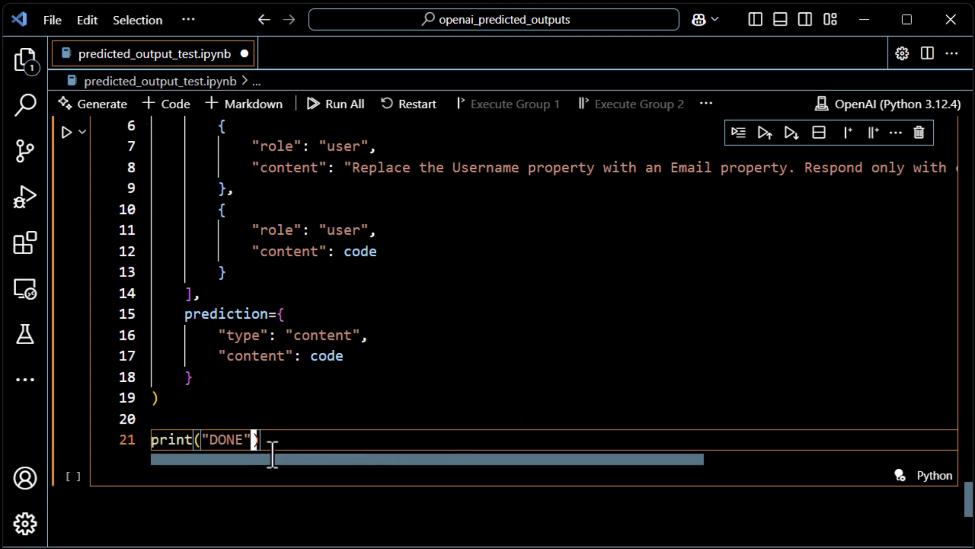
drag(276, 451, 71, 444)
key(ctrl+c)
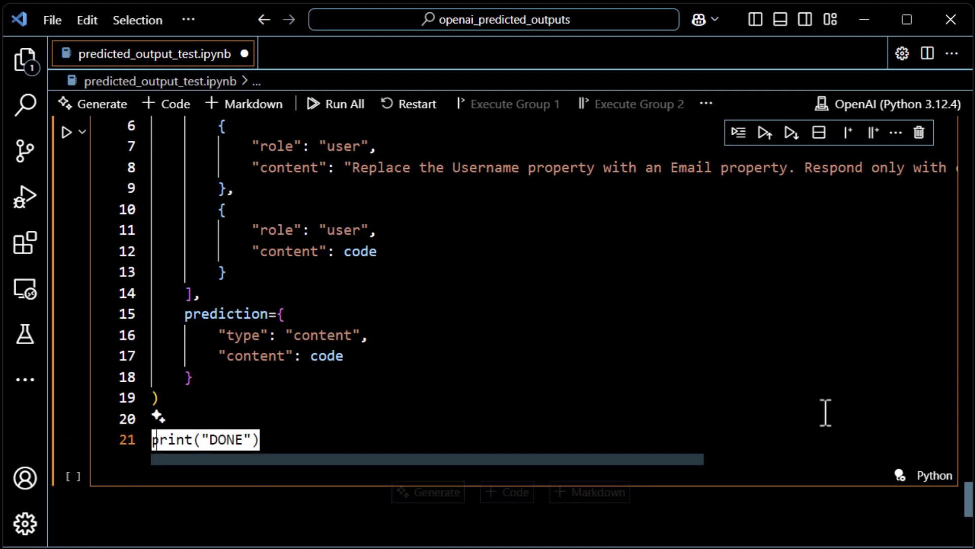
scroll(841, 337, up, 4)
scroll(840, 338, up, 6)
scroll(841, 337, down, 3)
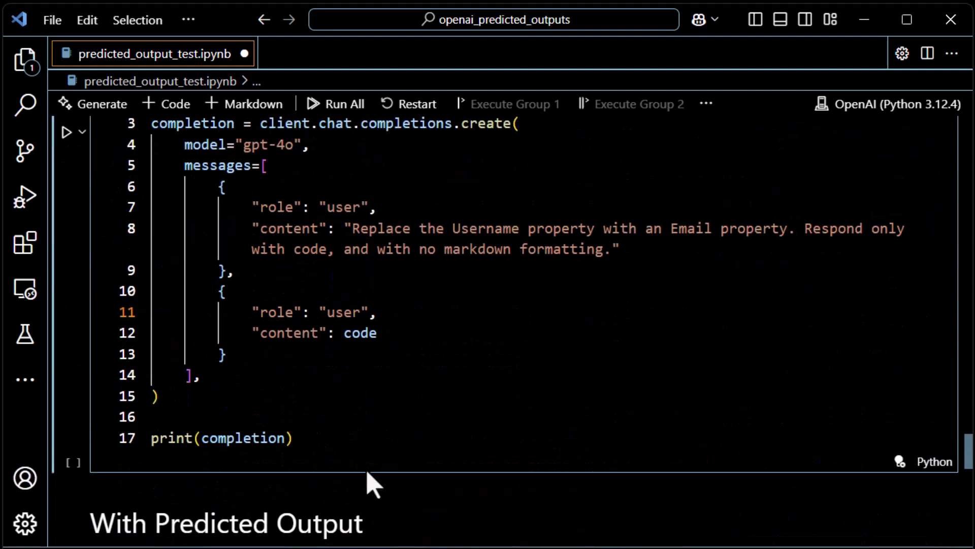
drag(331, 437, 135, 435)
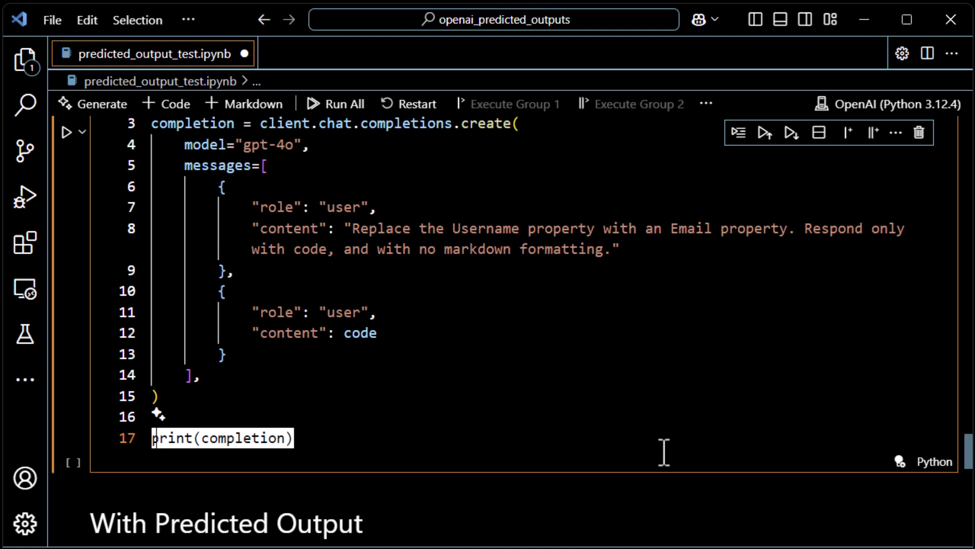
key(ctrl+v)
click(671, 354)
scroll(672, 359, up, 2)
scroll(672, 359, up, 10)
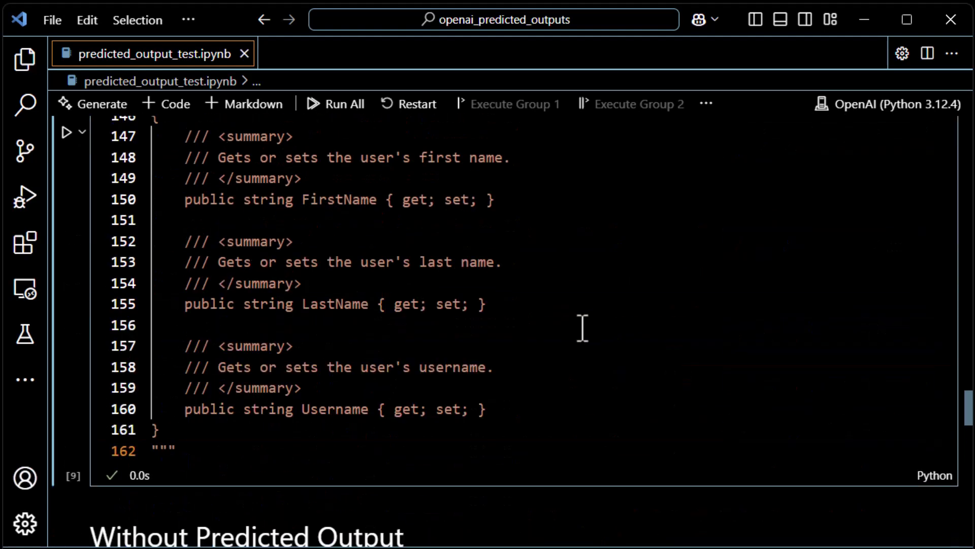
scroll(536, 272, up, 5)
scroll(536, 272, up, 6)
scroll(535, 271, up, 10)
scroll(536, 271, up, 7)
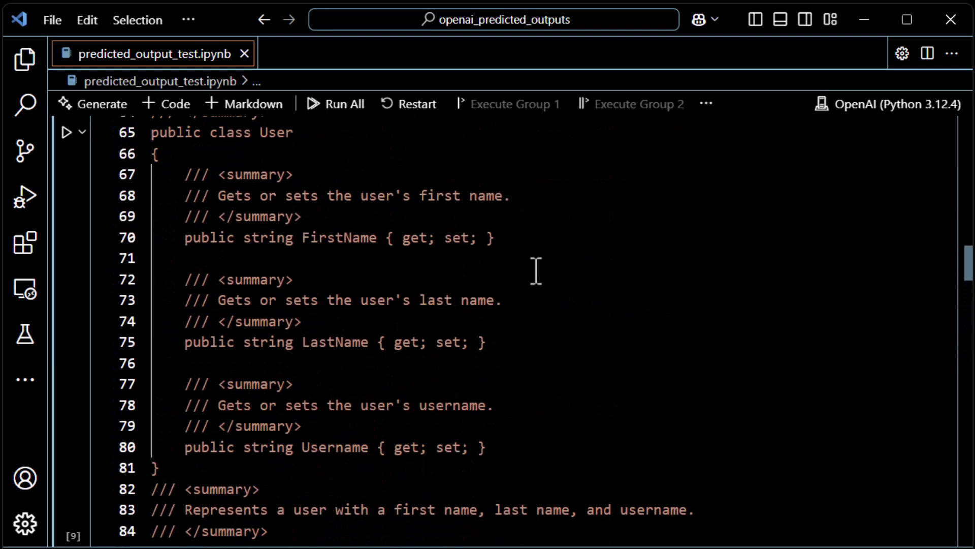
scroll(536, 272, up, 11)
scroll(535, 272, up, 7)
scroll(537, 275, up, 5)
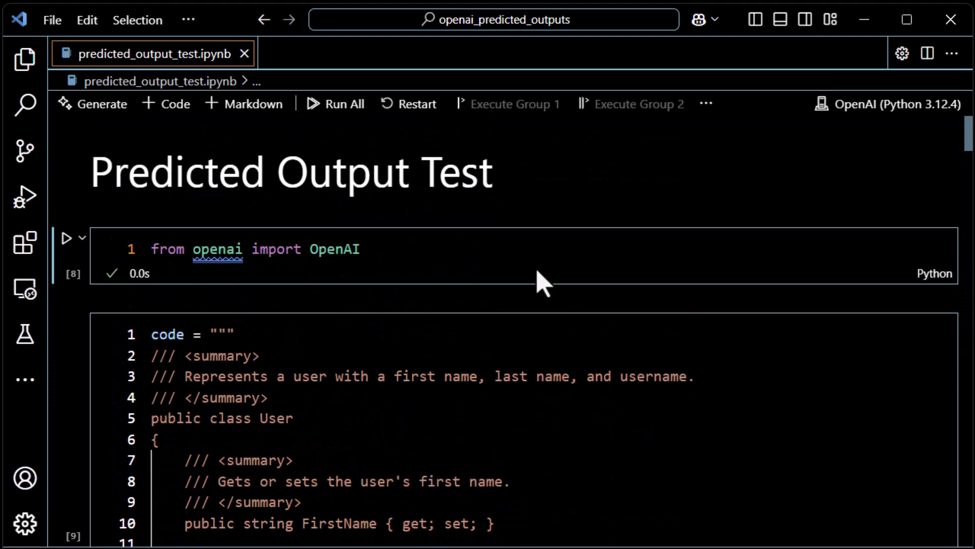
Run all cells; the Without Predicted Output cell prints DONE after 20.3 seconds.
click(315, 111)
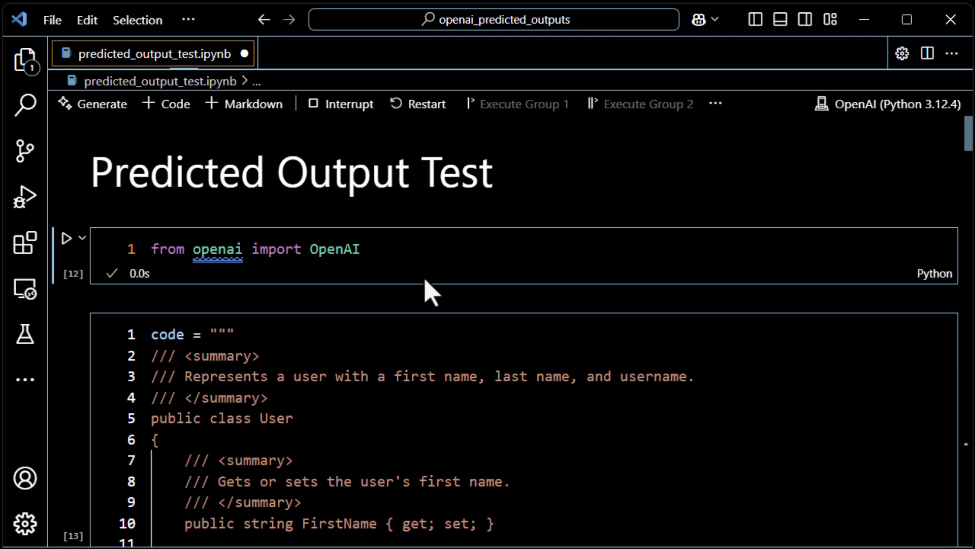
scroll(424, 294, down, 3)
scroll(424, 294, down, 1)
scroll(424, 294, down, 4)
scroll(422, 312, down, 5)
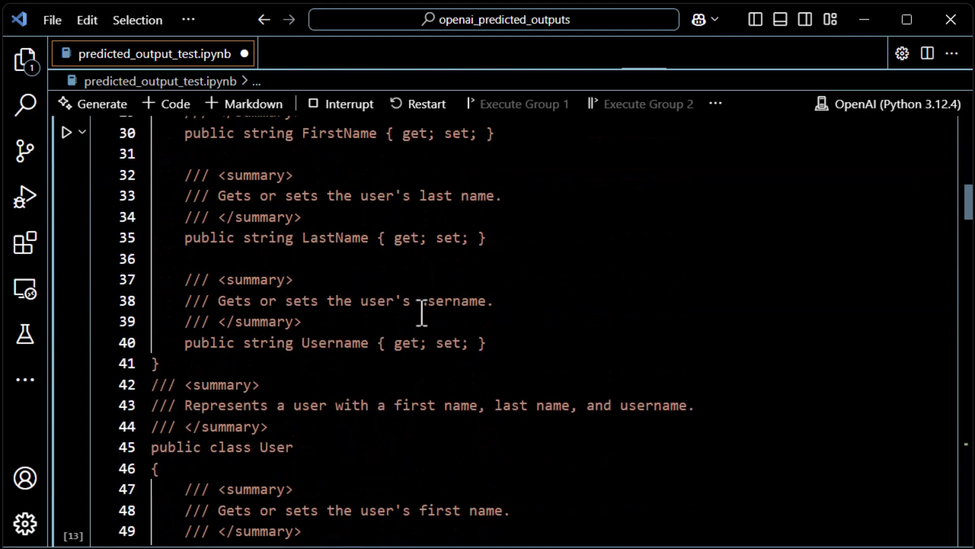
scroll(421, 313, down, 8)
scroll(421, 313, down, 4)
scroll(421, 313, down, 8)
scroll(421, 313, down, 5)
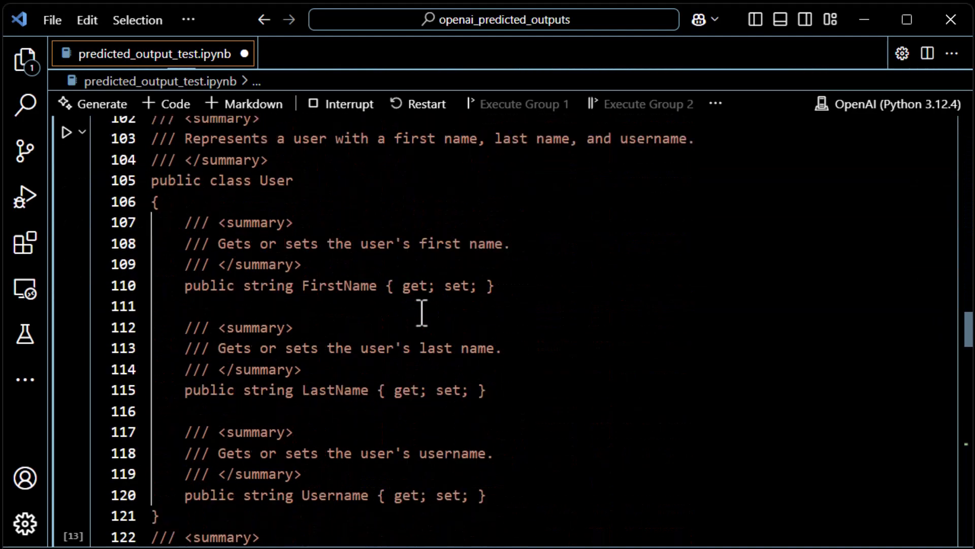
scroll(422, 312, down, 8)
scroll(422, 313, down, 8)
scroll(421, 312, down, 3)
scroll(421, 312, down, 5)
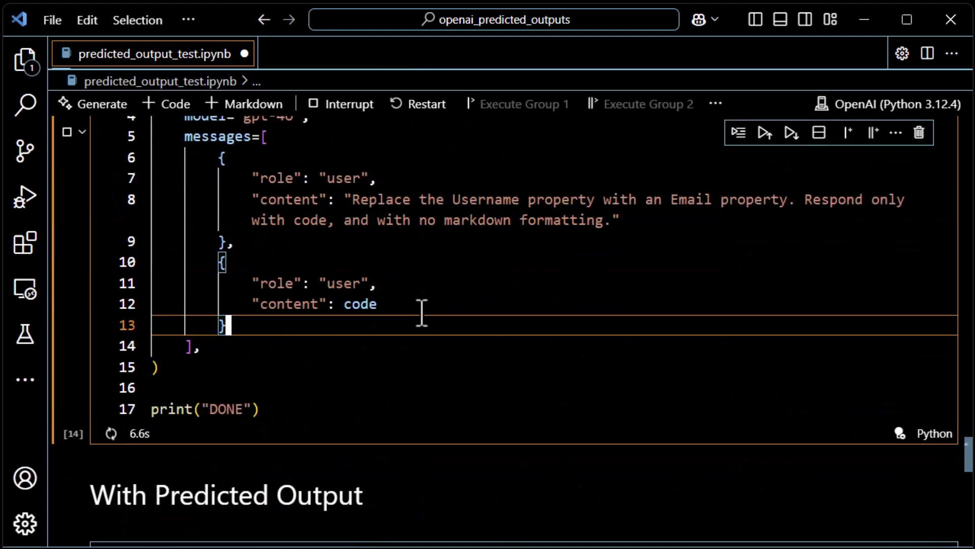
scroll(422, 312, down, 1)
scroll(422, 313, up, 3)
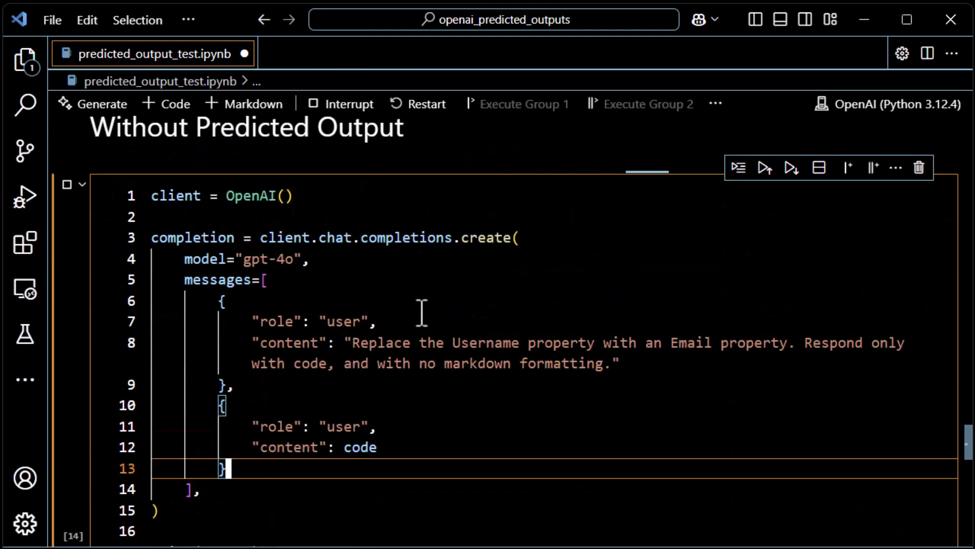
scroll(422, 313, down, 2)
scroll(421, 313, down, 2)
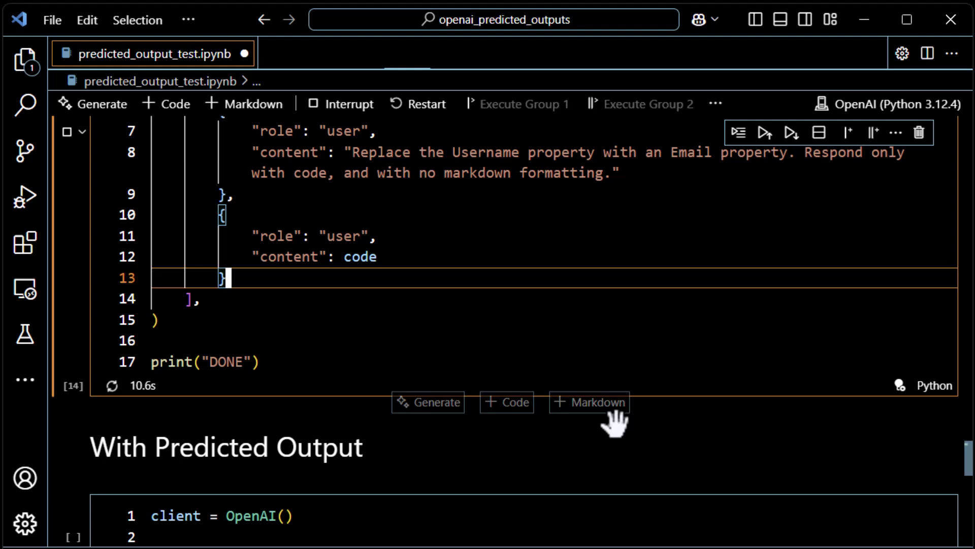
scroll(618, 427, down, 1)
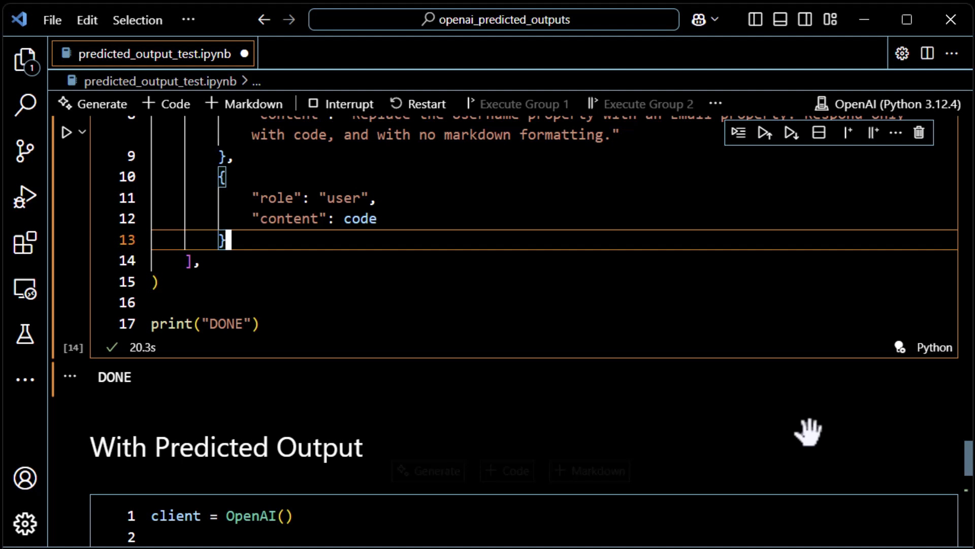
scroll(515, 409, down, 3)
scroll(526, 412, down, 5)
scroll(559, 426, down, 3)
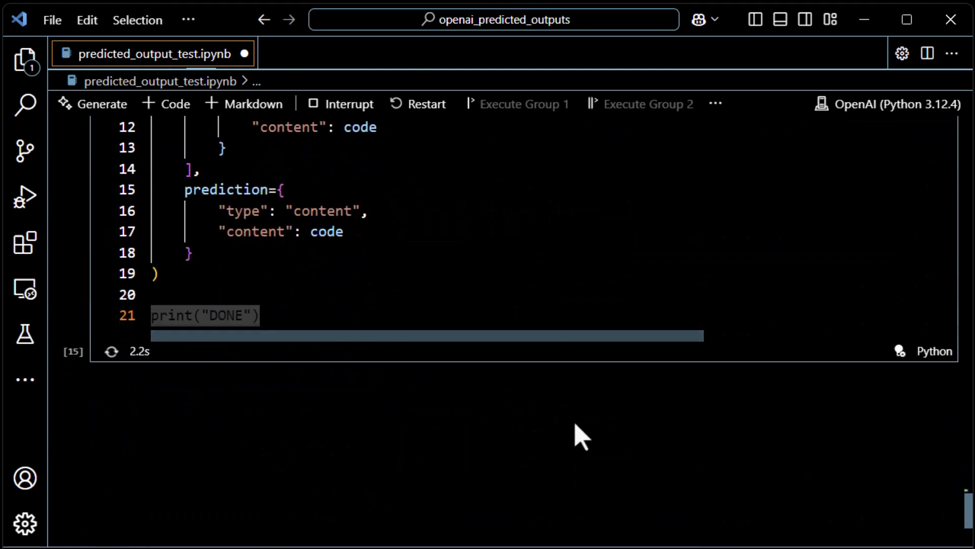
Wait for the With Predicted Output cell to print DONE after 15.2 seconds.
click(609, 316)
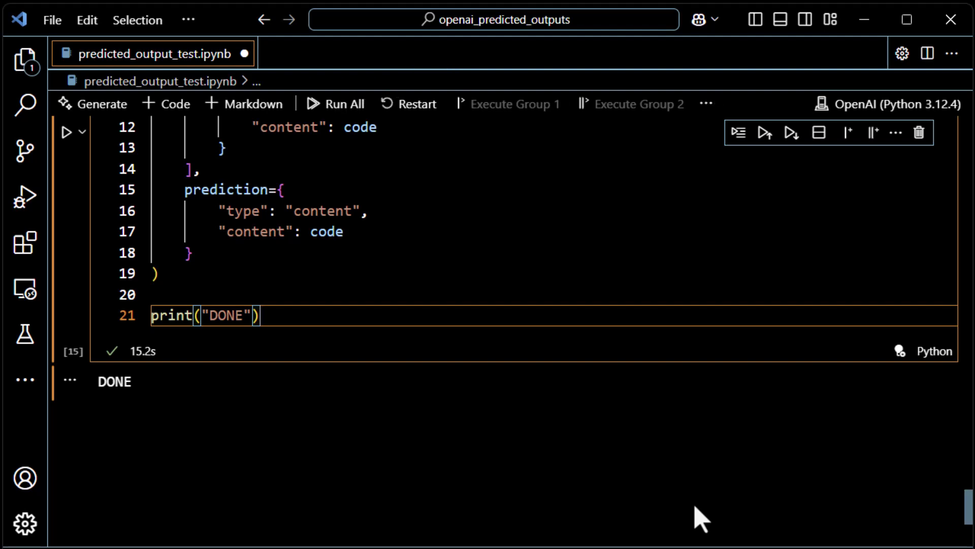
scroll(700, 518, up, 5)
scroll(700, 519, up, 3)
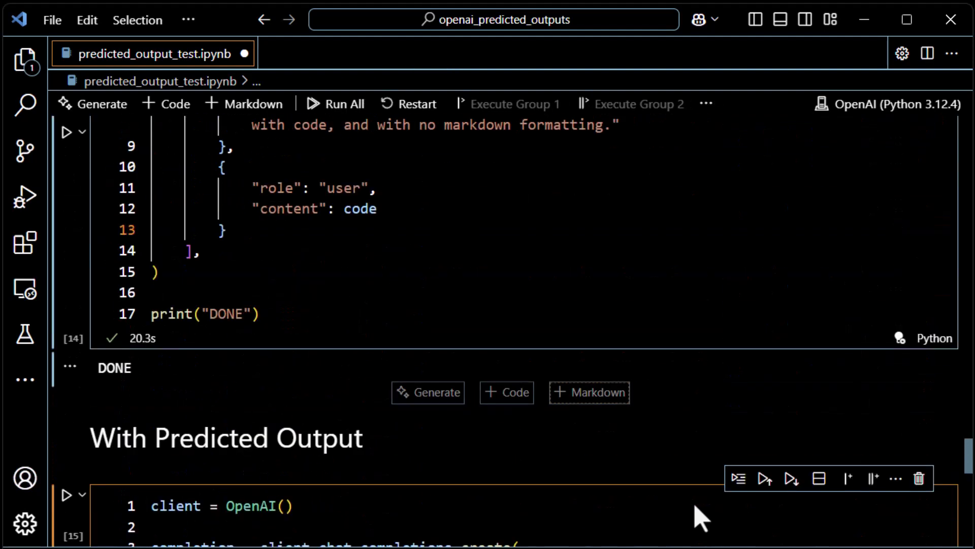
scroll(699, 518, down, 4)
scroll(699, 518, down, 6)
scroll(699, 518, up, 3)
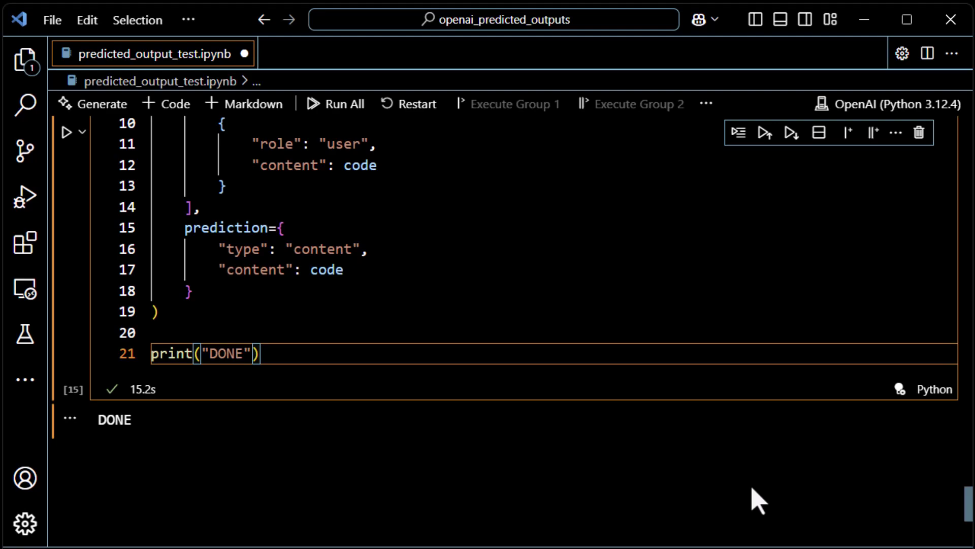
scroll(784, 495, up, 1)
scroll(783, 497, up, 5)
scroll(783, 497, up, 1)
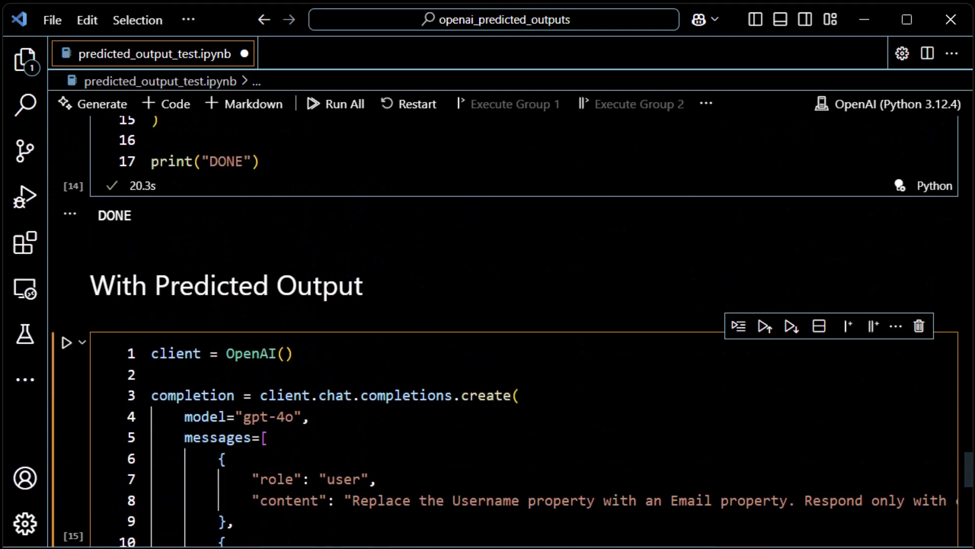
mouse_move(967, 484)
mouse_down()
mouse_move(952, 422)
mouse_move(952, 455)
mouse_up()
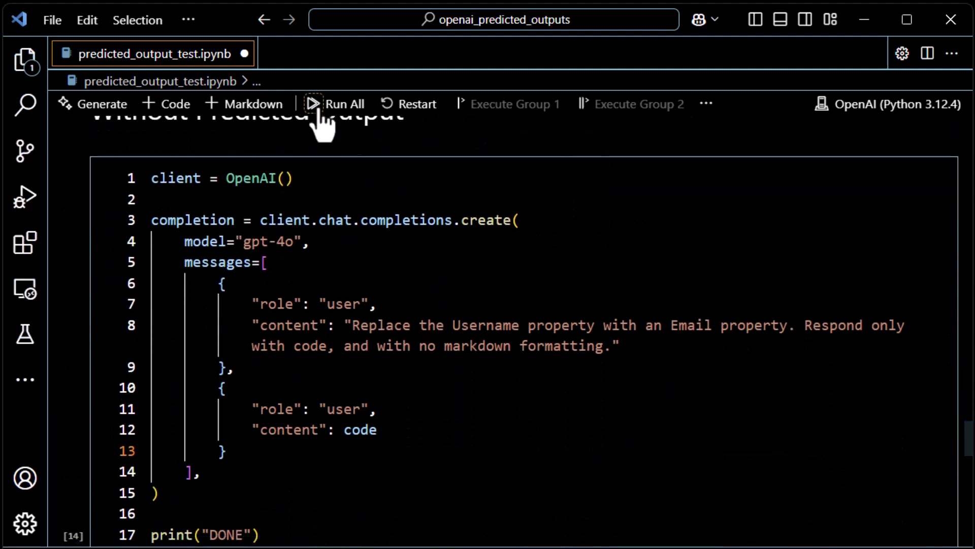
Run all cells again: 26.4 seconds without prediction, 20.1 seconds with it.
click(324, 106)
scroll(442, 373, down, 2)
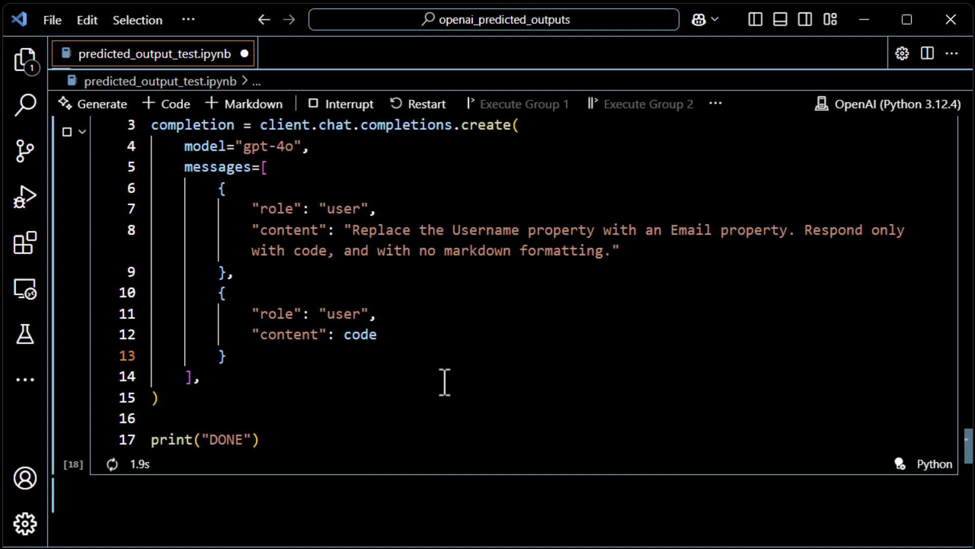
scroll(444, 383, down, 1)
scroll(442, 396, down, 1)
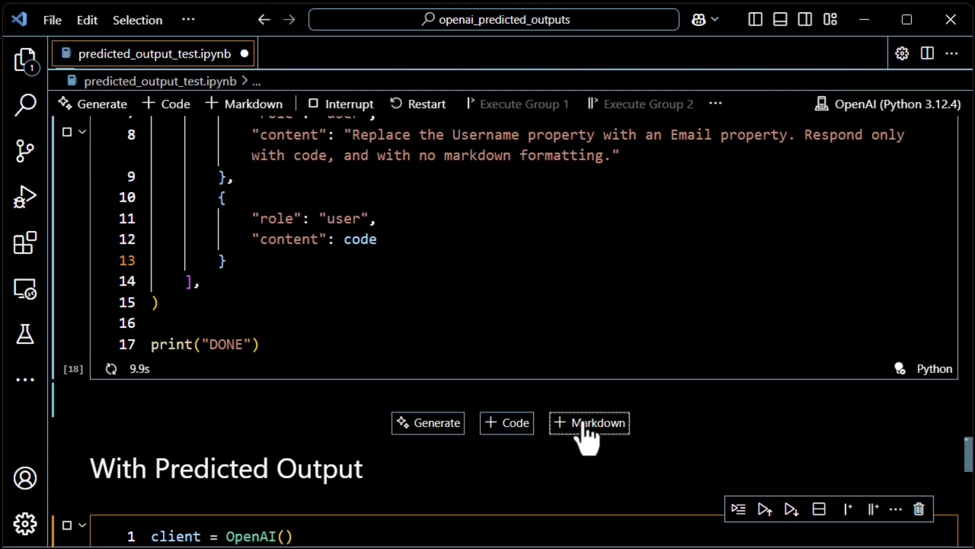
scroll(789, 443, down, 1)
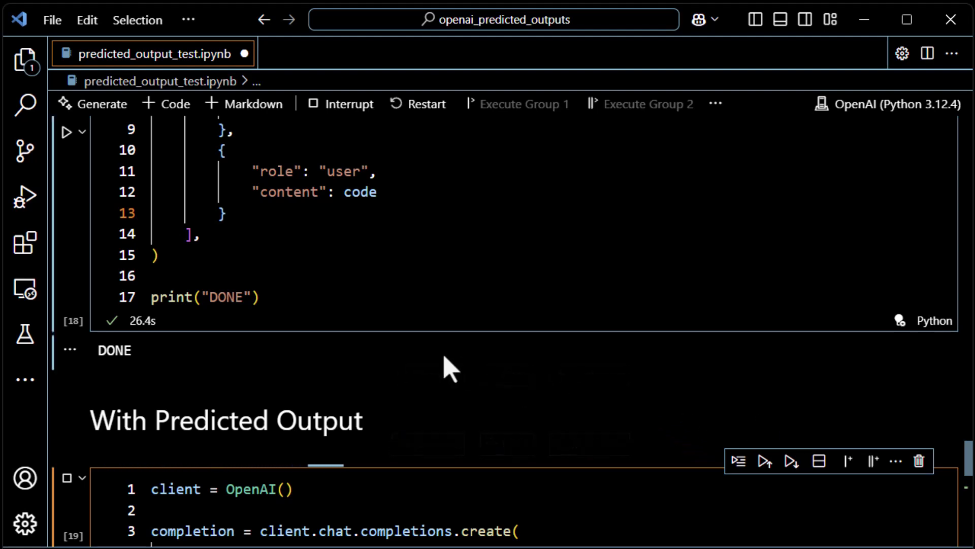
scroll(564, 352, down, 5)
scroll(591, 354, down, 3)
scroll(592, 355, down, 1)
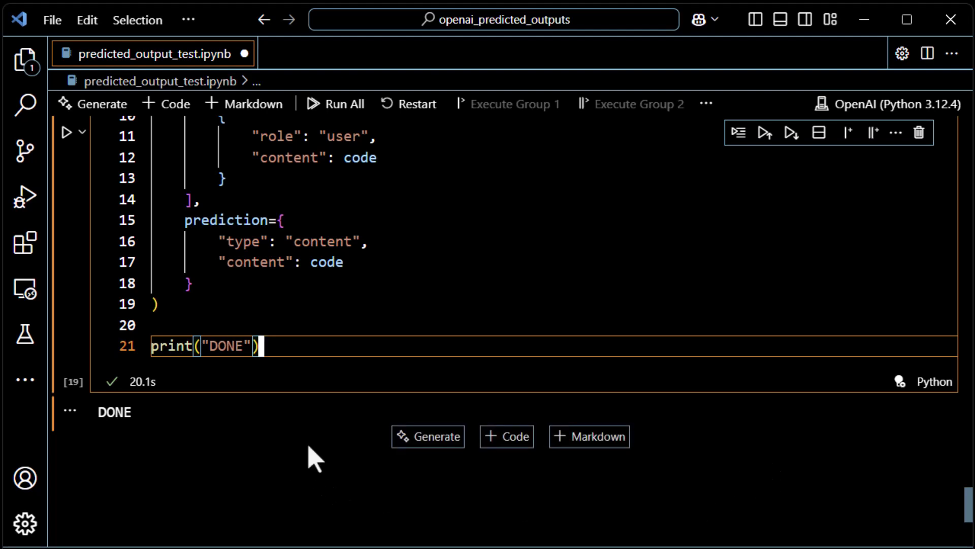
scroll(315, 457, up, 3)
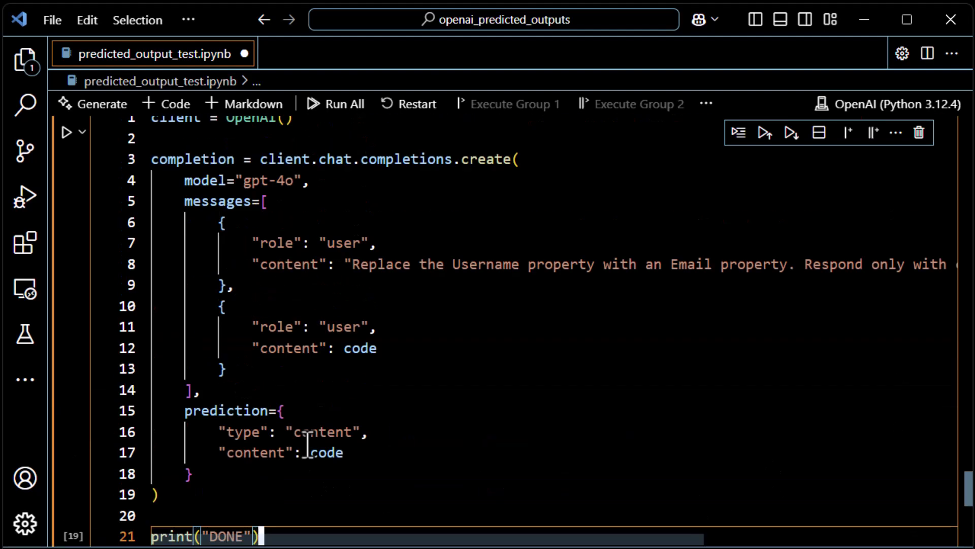
scroll(311, 451, up, 5)
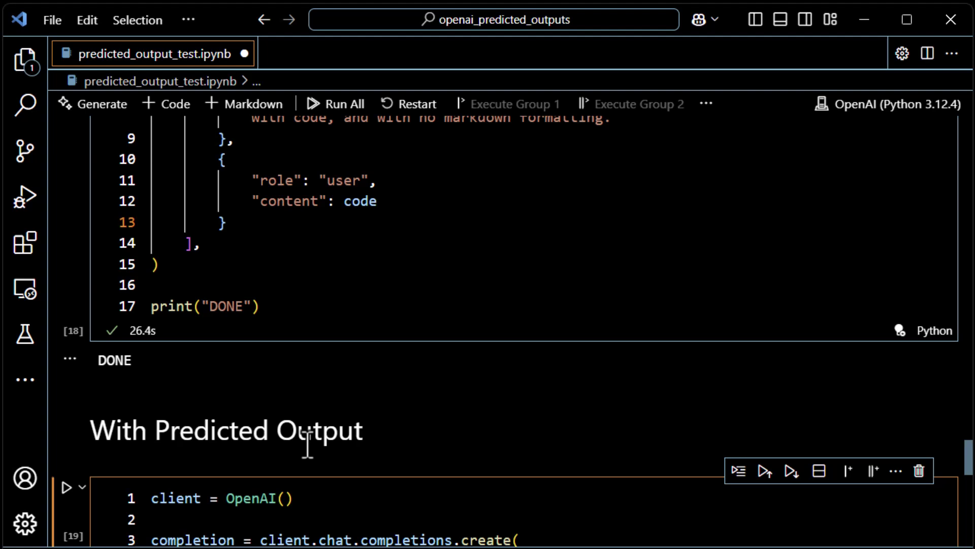
Compare the rerun timings: 26.4 s without predicted output versus 20.1 s with it.
click(421, 246)
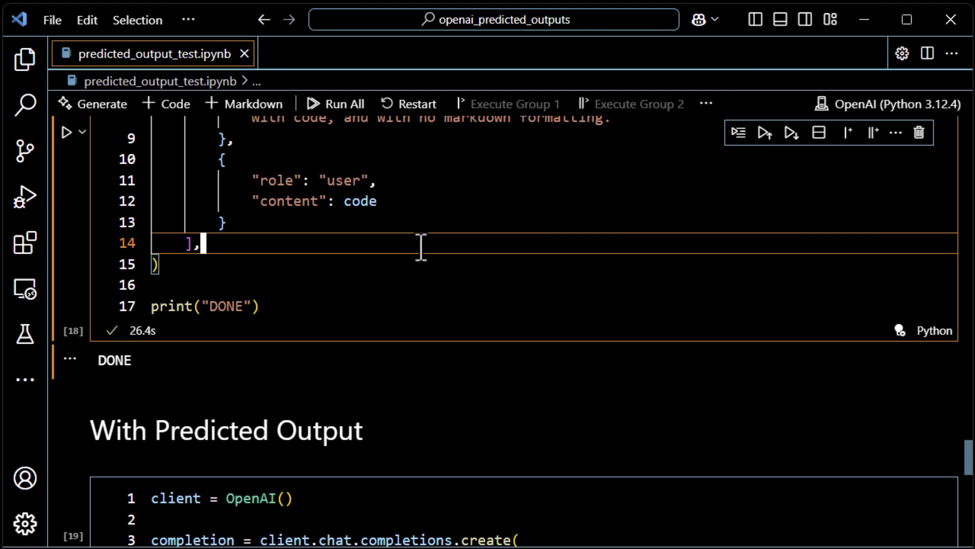
scroll(420, 246, down, 1)
scroll(420, 260, down, 5)
scroll(460, 305, down, 2)
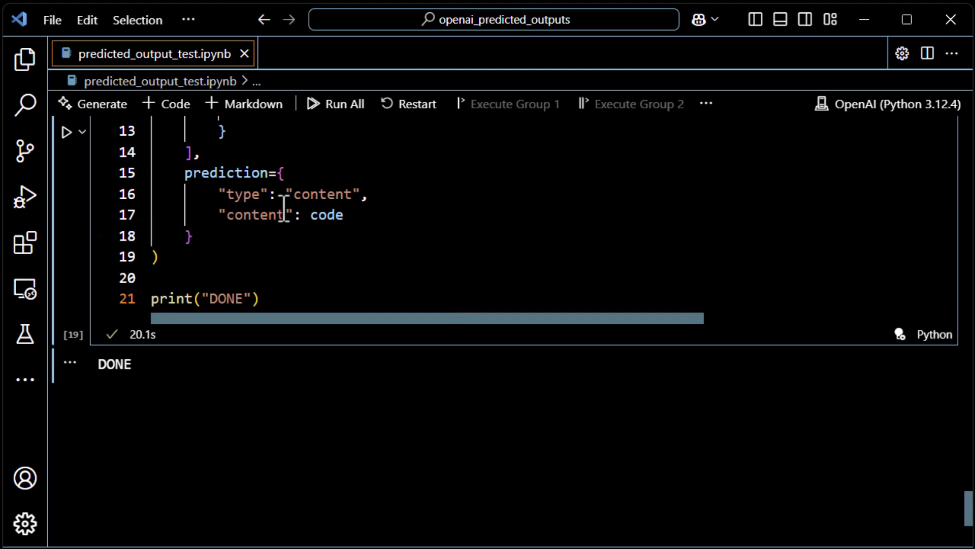
scroll(402, 217, up, 3)
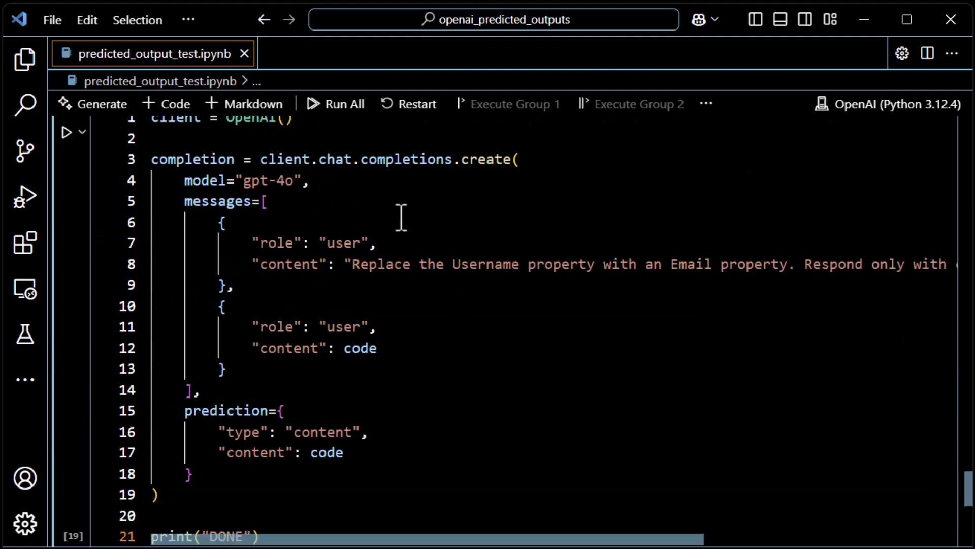
scroll(404, 222, up, 3)
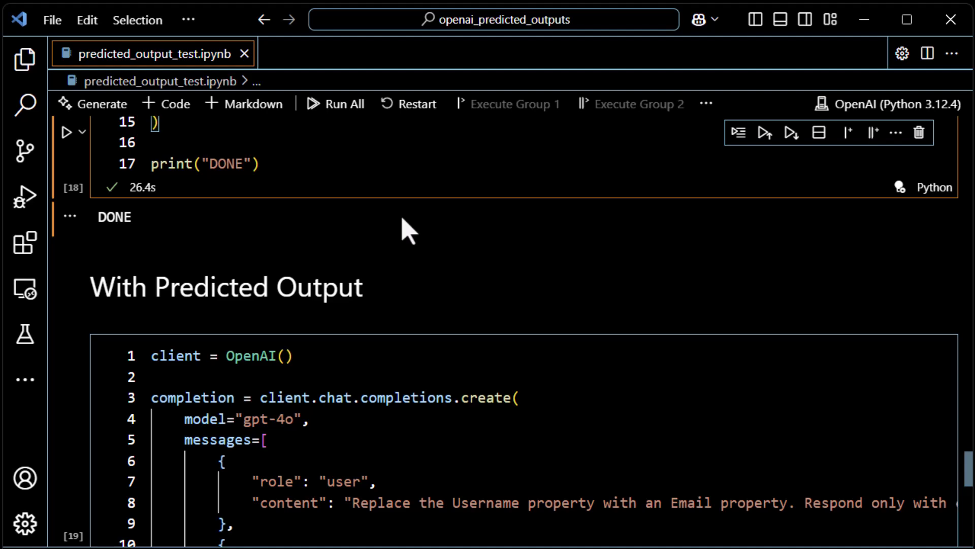
scroll(401, 227, down, 5)
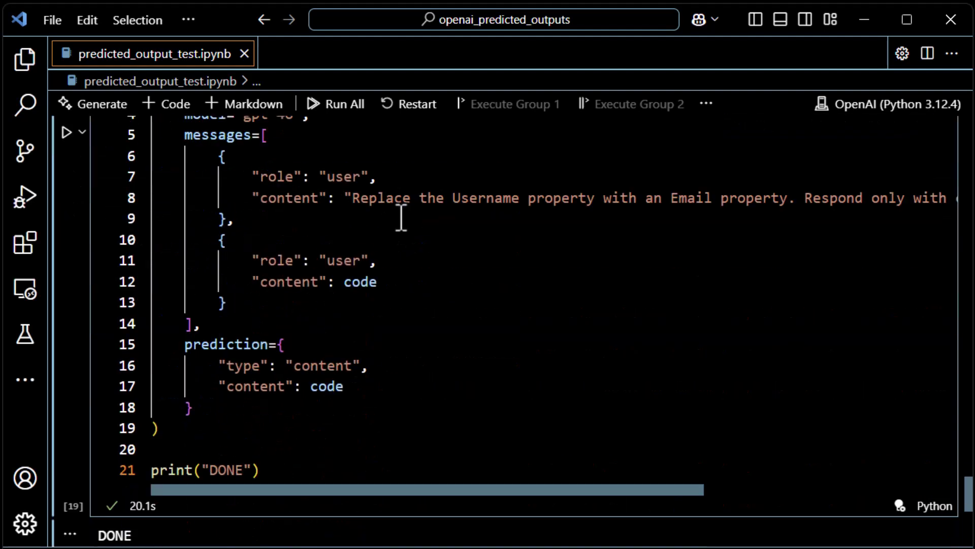
scroll(400, 221, down, 1)
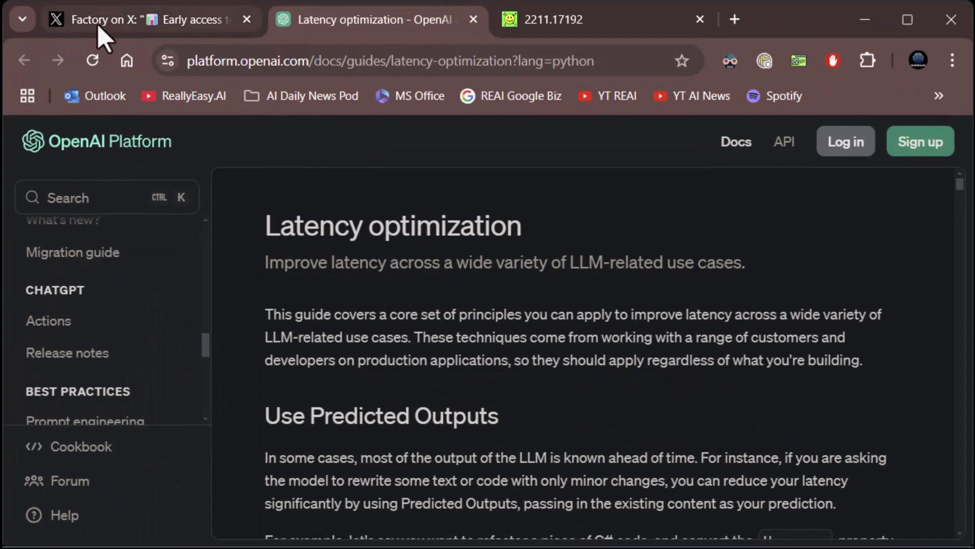
Open Factory's X thread and return to its original Predicted Outputs post about 2–4x faster responses.
click(98, 25)
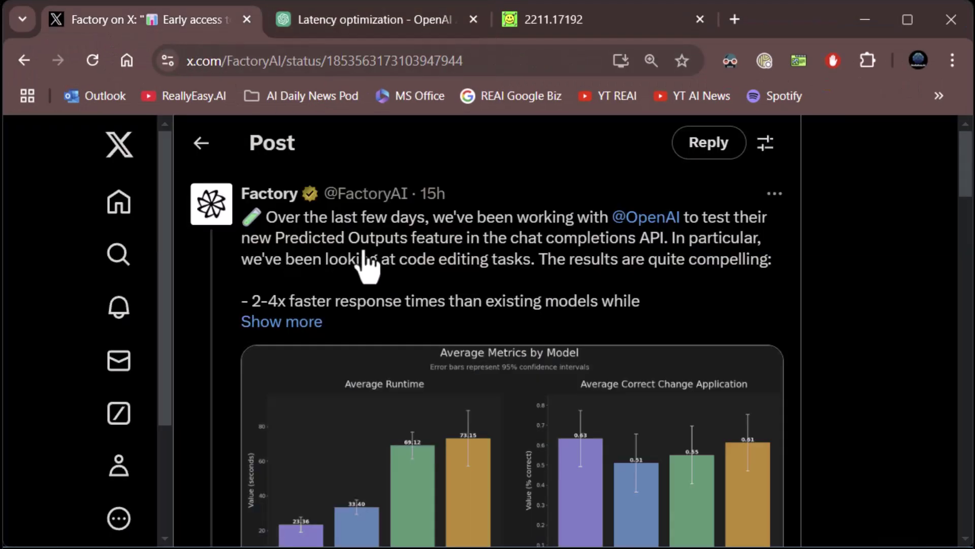
click(200, 145)
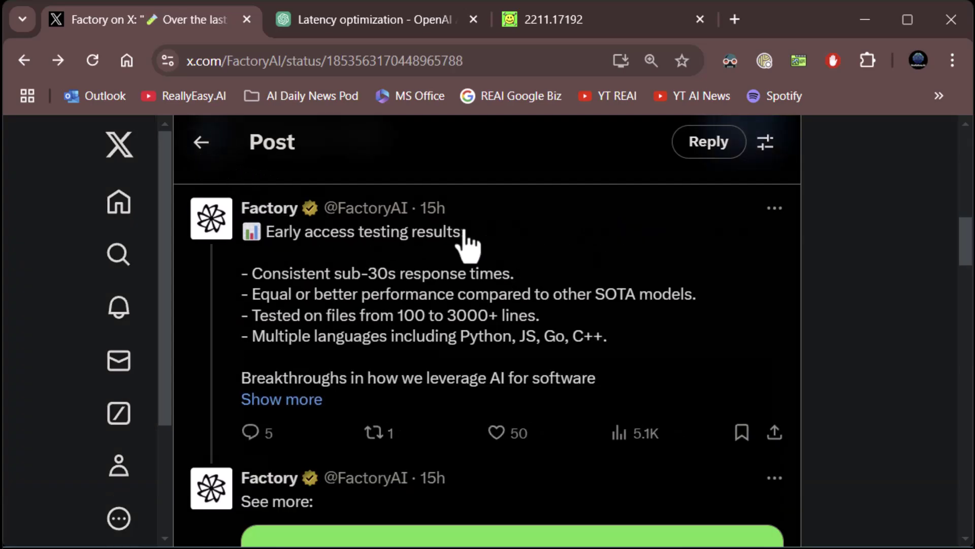
scroll(464, 247, down, 2)
scroll(515, 296, down, 4)
scroll(547, 290, down, 5)
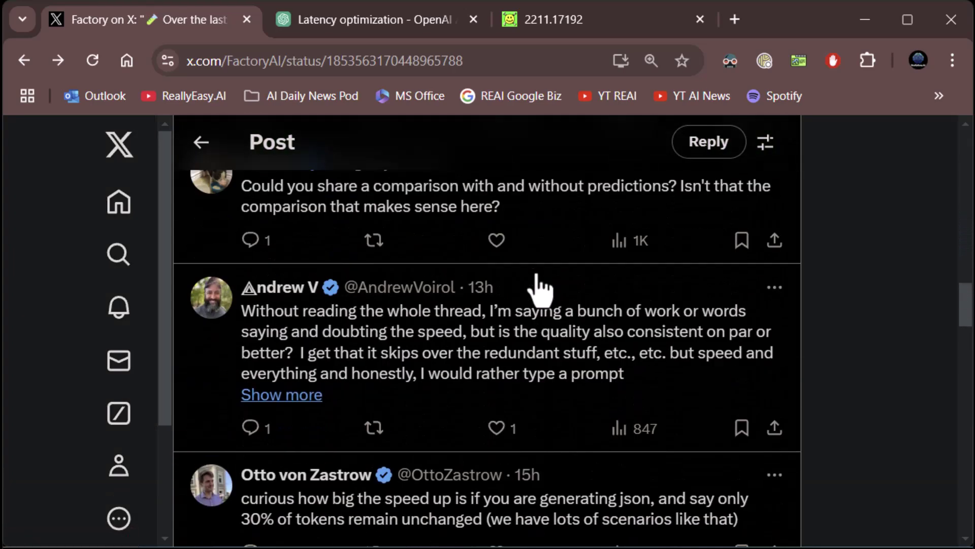
scroll(595, 328, up, 1)
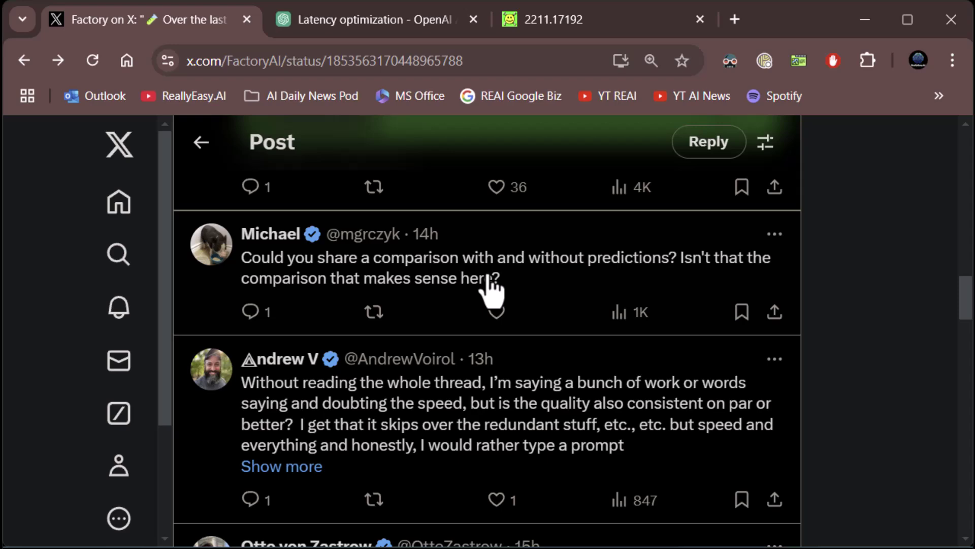
scroll(539, 289, down, 3)
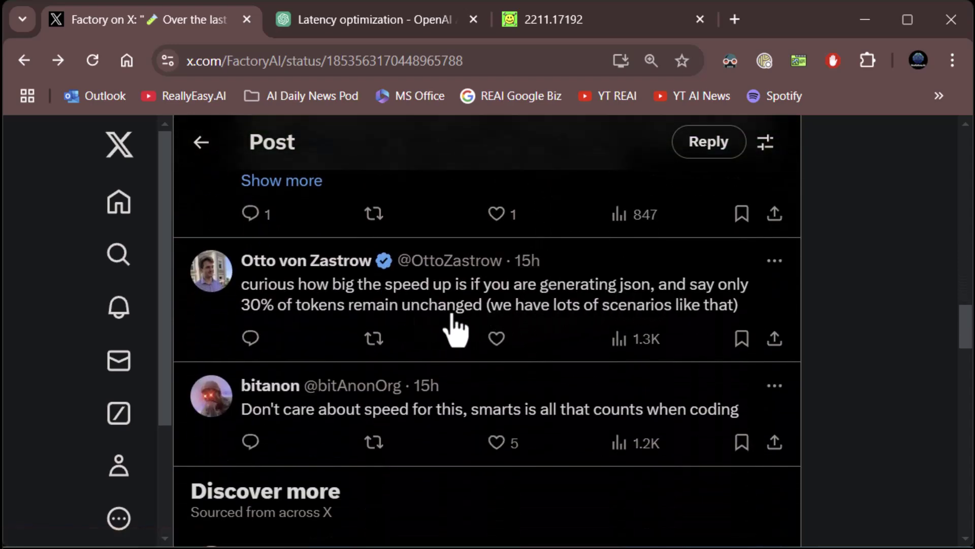
scroll(449, 331, down, 2)
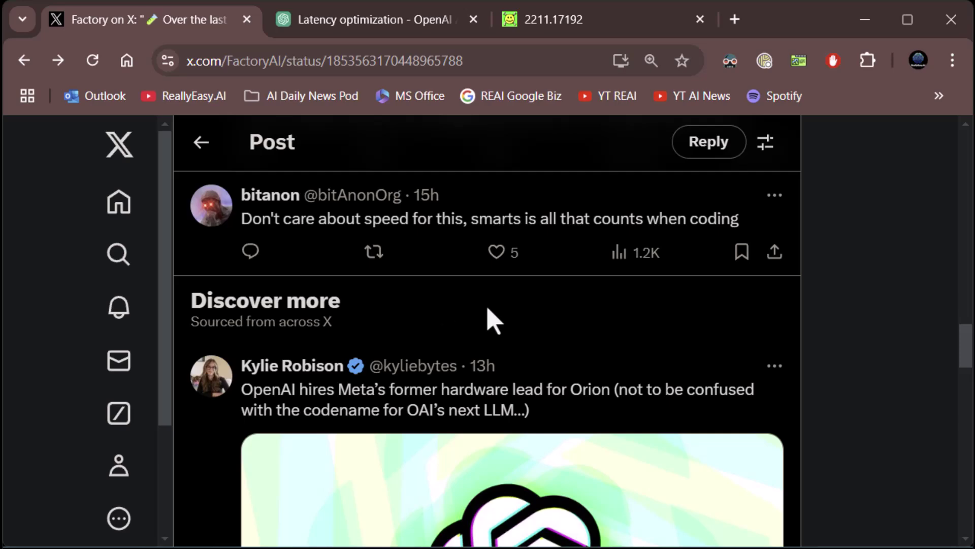
scroll(488, 320, down, 4)
scroll(518, 324, down, 3)
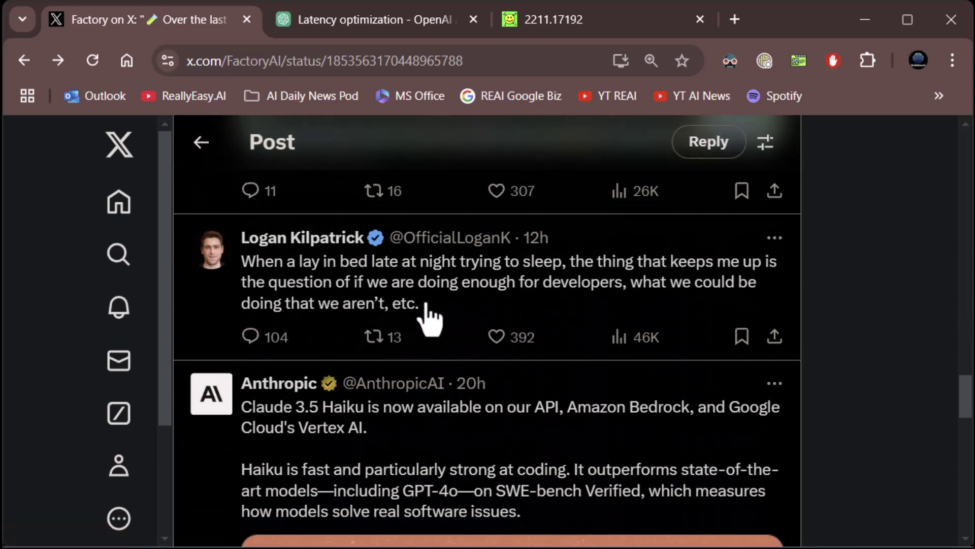
scroll(495, 316, down, 2)
scroll(495, 316, down, 5)
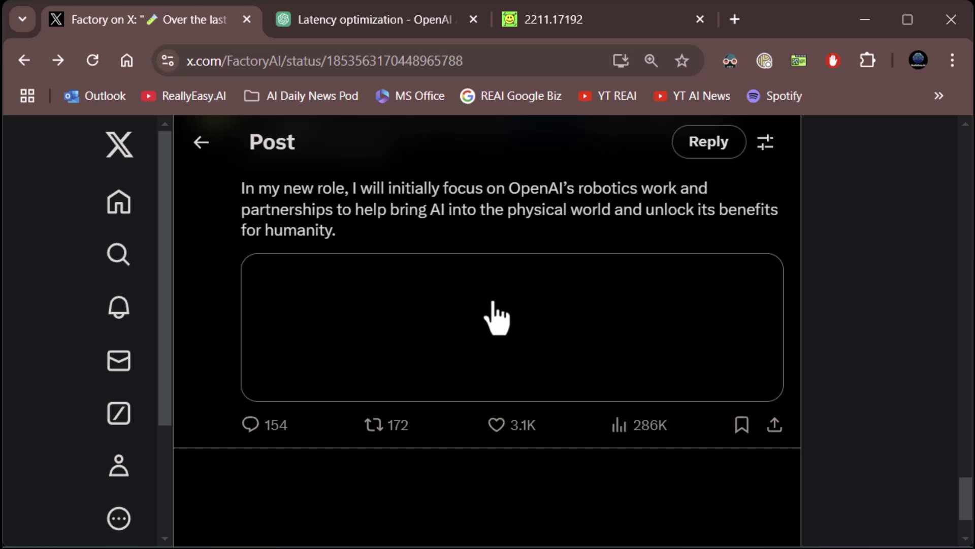
scroll(496, 316, down, 1)
scroll(495, 316, up, 2)
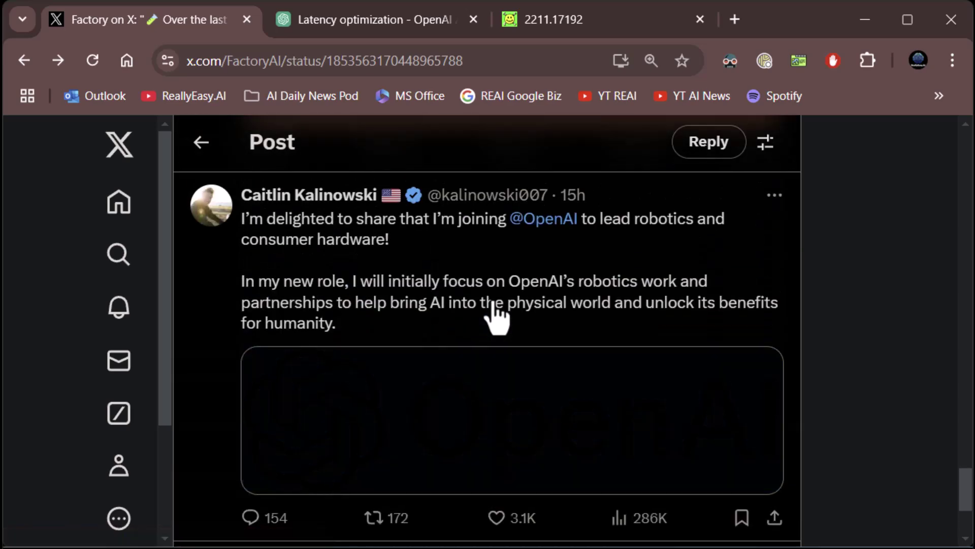
scroll(496, 316, up, 5)
scroll(495, 315, up, 5)
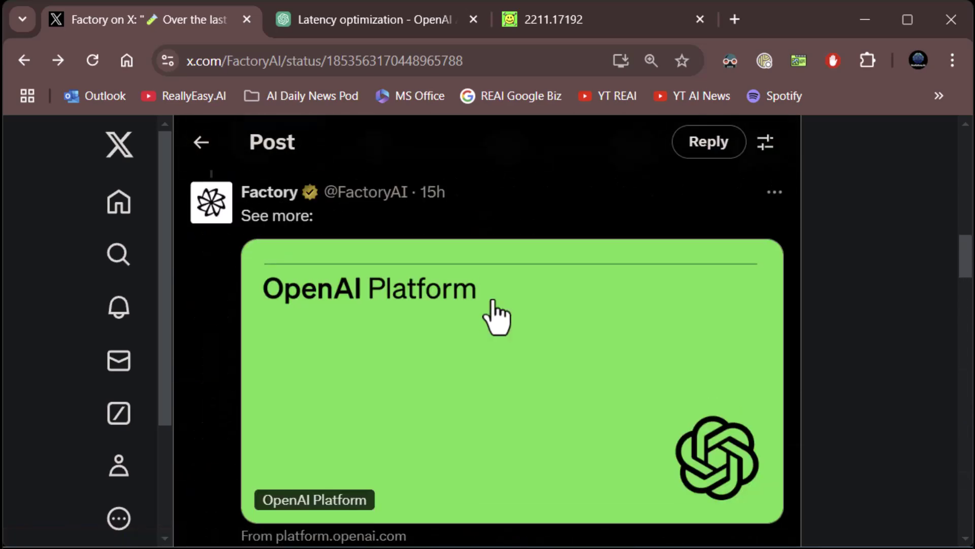
scroll(495, 317, up, 5)
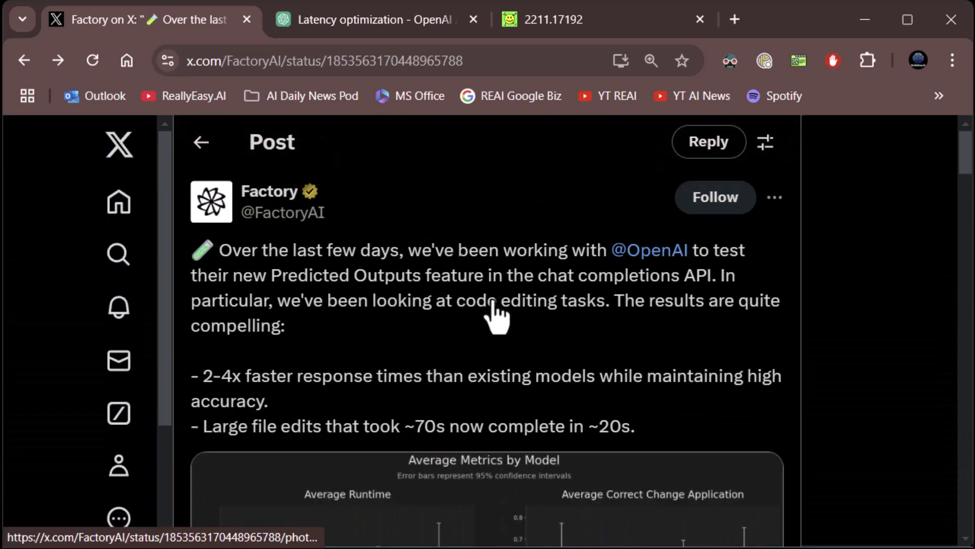
Go back to the OpenAI Developers post and read down to the reply asking about cost.
click(202, 145)
scroll(358, 306, down, 5)
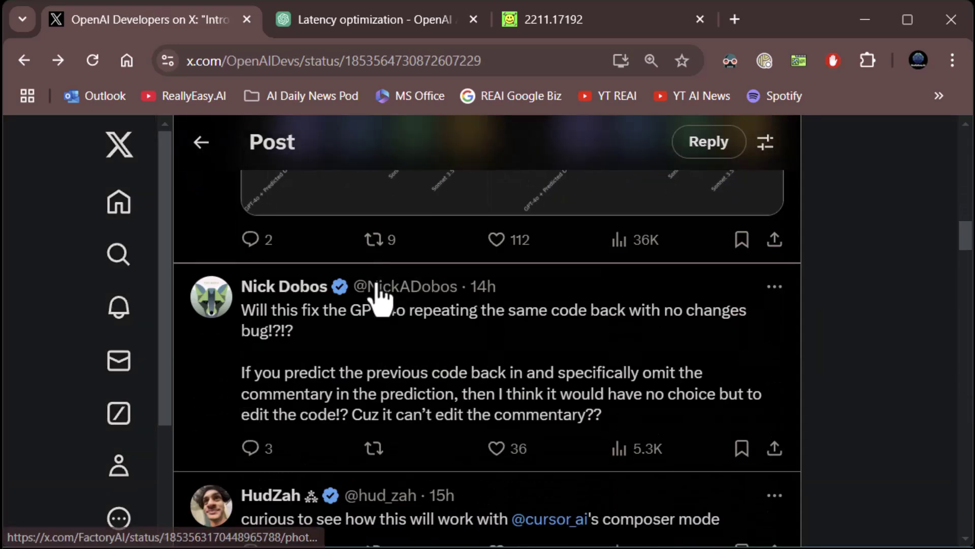
scroll(381, 298, down, 2)
scroll(382, 298, up, 1)
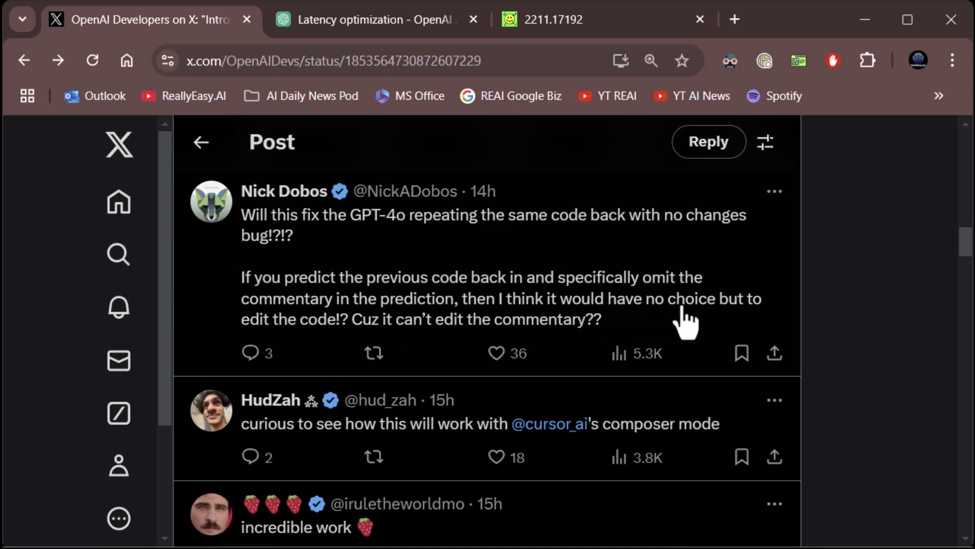
scroll(503, 326, down, 3)
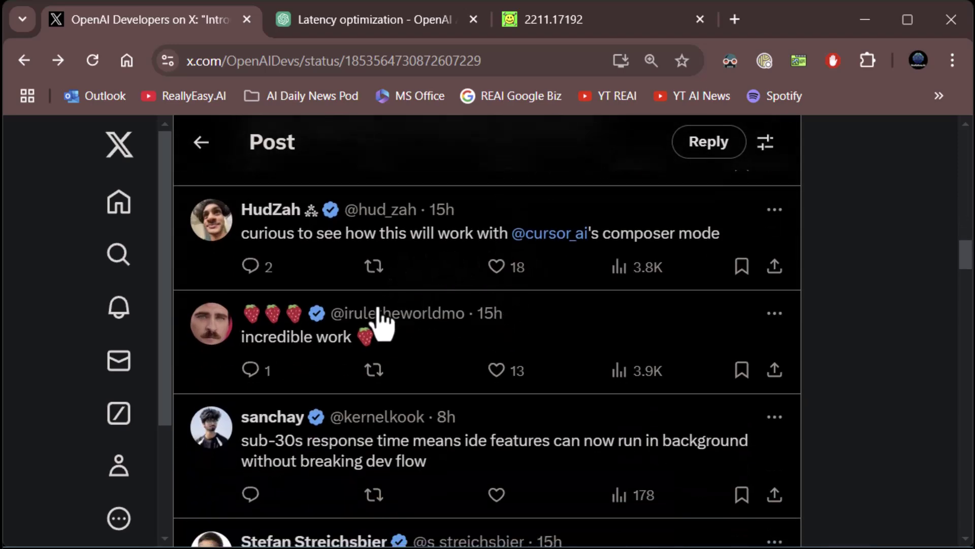
scroll(392, 370, down, 1)
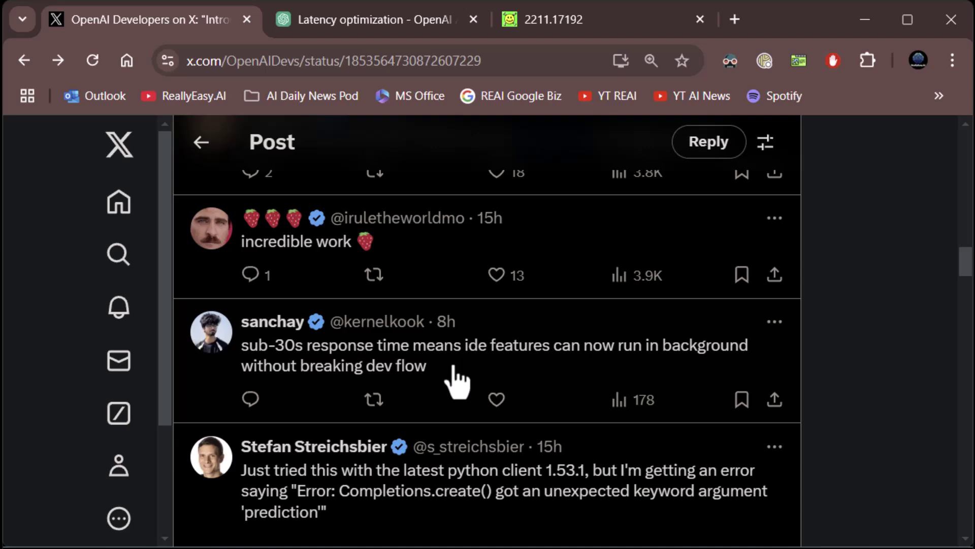
scroll(457, 382, down, 2)
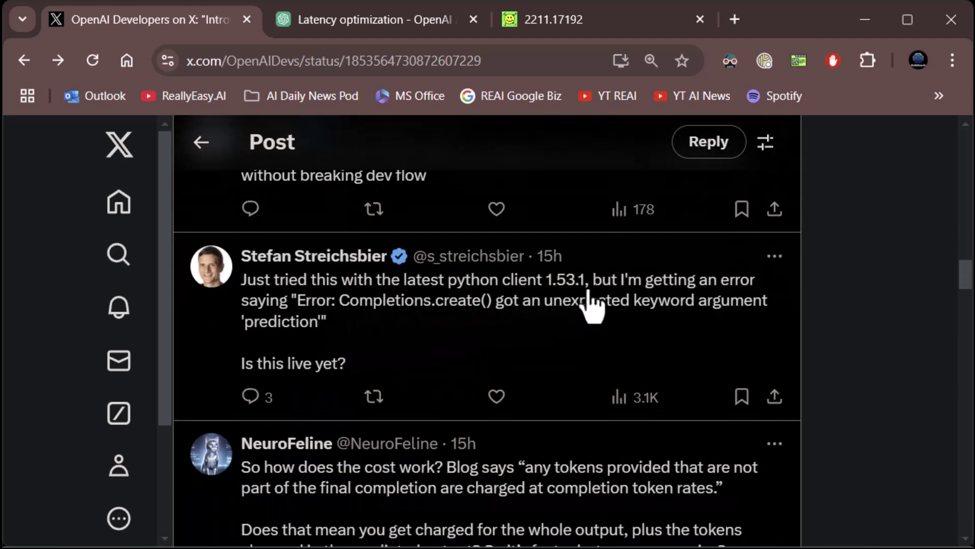
scroll(465, 374, down, 3)
scroll(472, 373, up, 1)
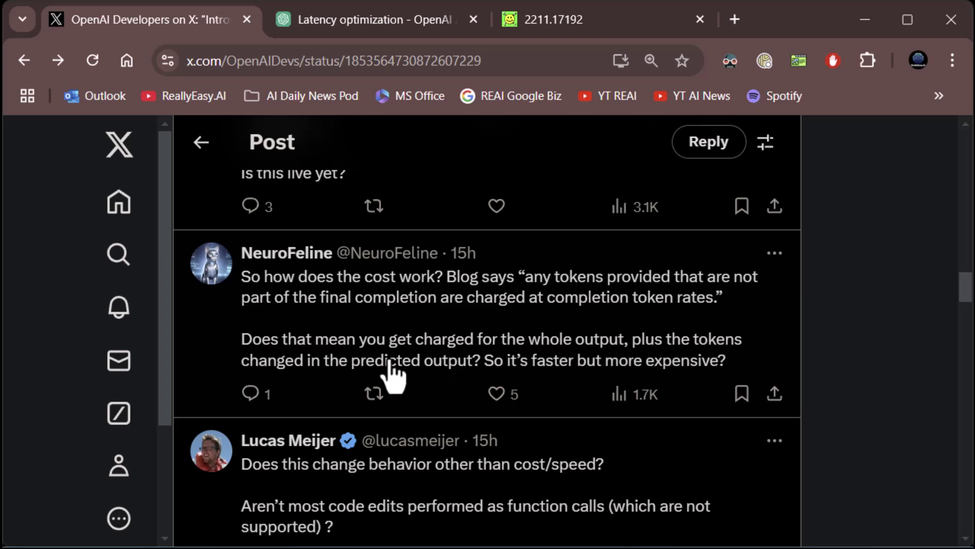
Open the cost-question reply and read the answers confirming faster but pricier requests.
click(240, 350)
scroll(374, 371, down, 2)
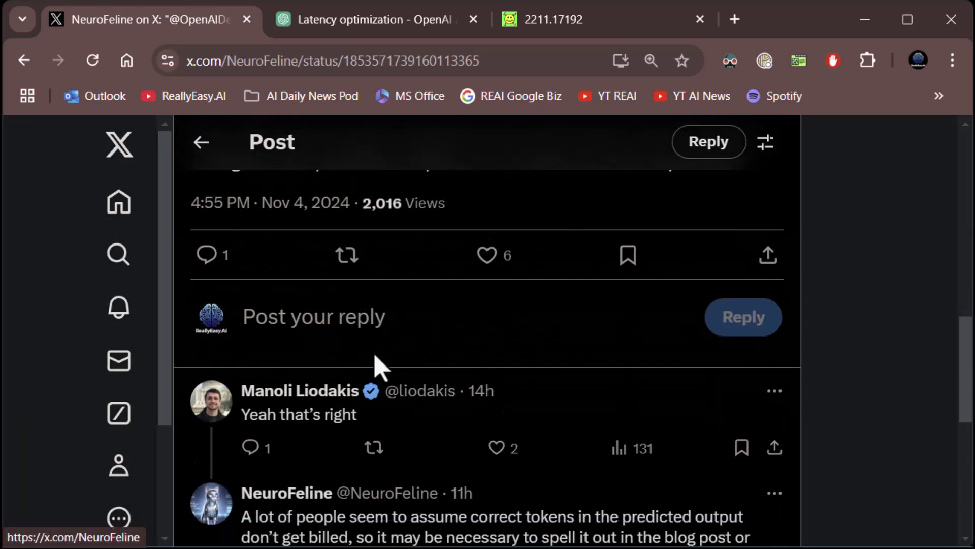
scroll(379, 372, down, 2)
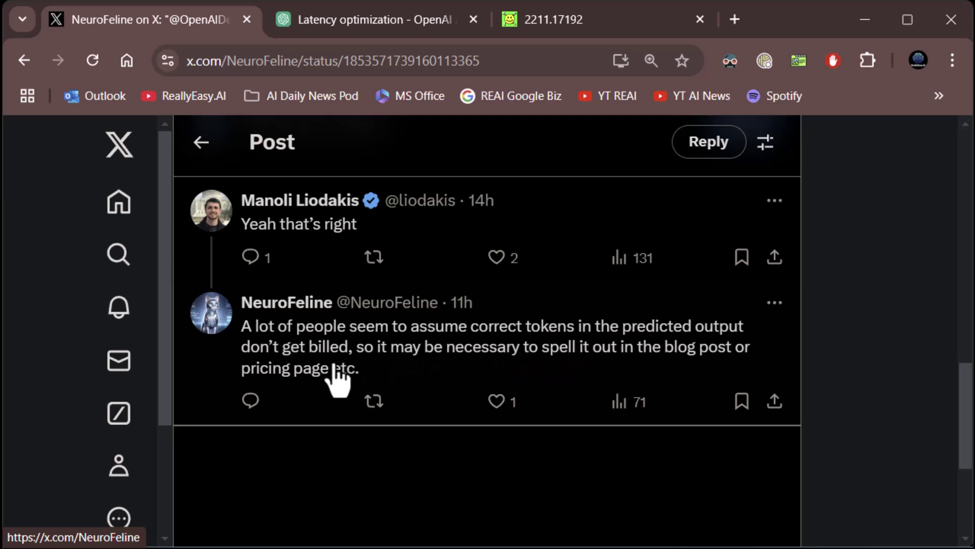
scroll(373, 375, up, 1)
scroll(373, 375, up, 2)
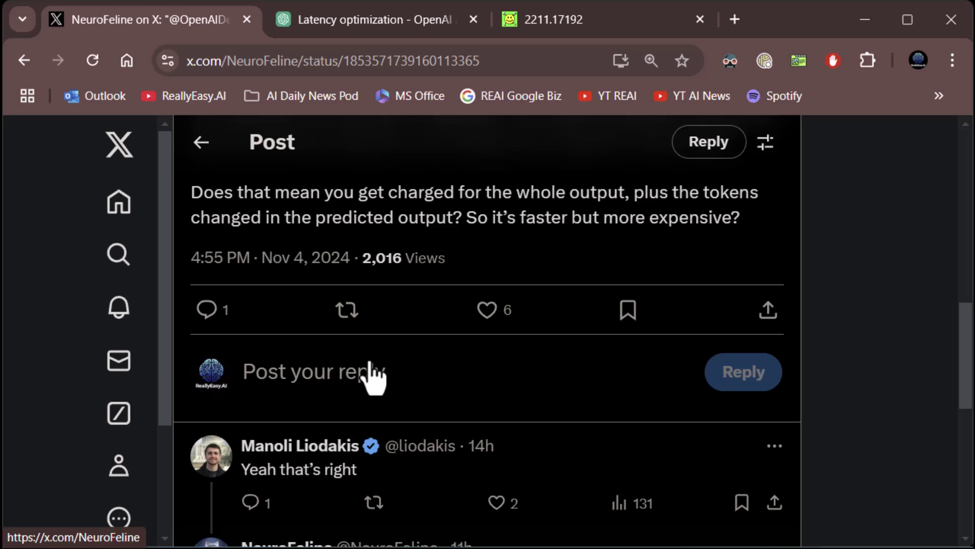
scroll(374, 374, up, 3)
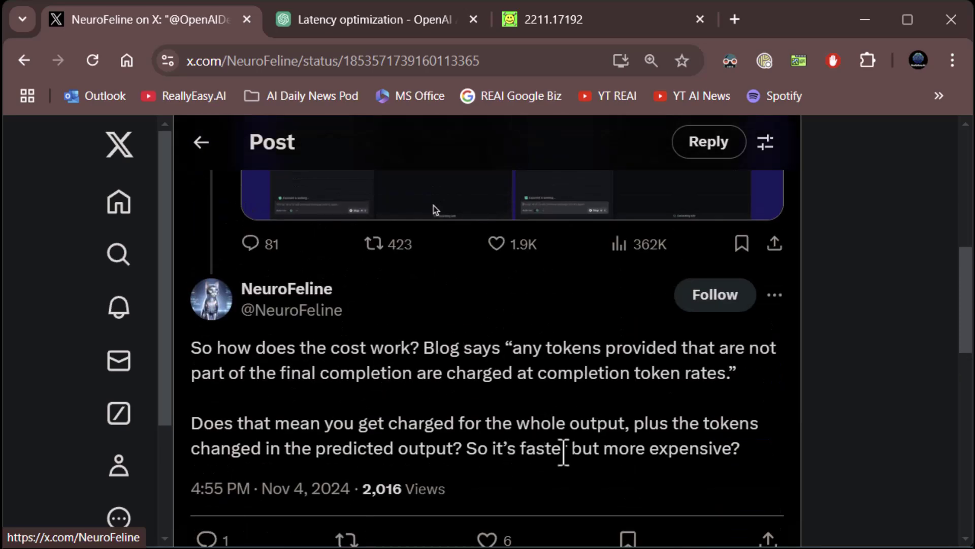
Return to the OpenAI Developers announcement and read its pinned post on reduced gpt-4o latency.
click(23, 60)
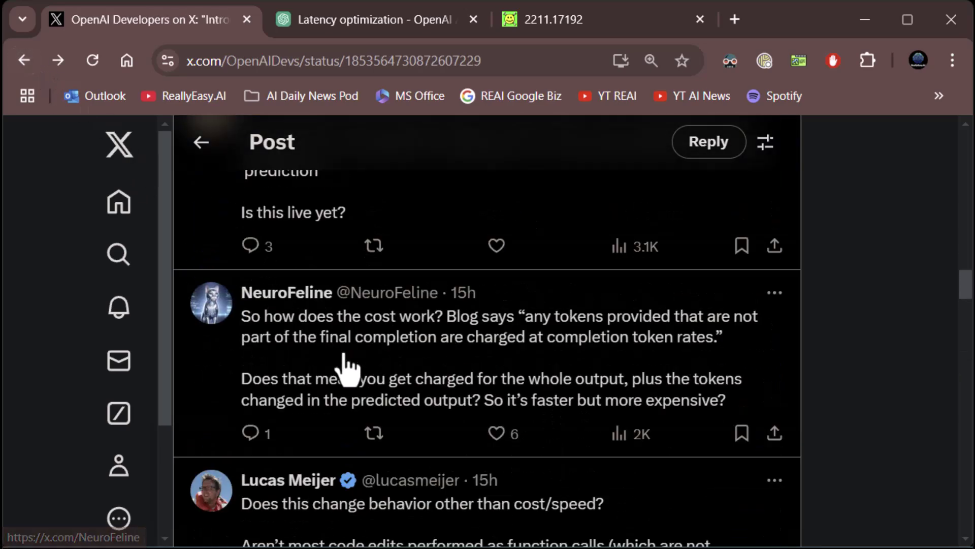
scroll(348, 370, up, 3)
scroll(345, 366, up, 3)
scroll(345, 366, up, 3)
scroll(345, 358, down, 3)
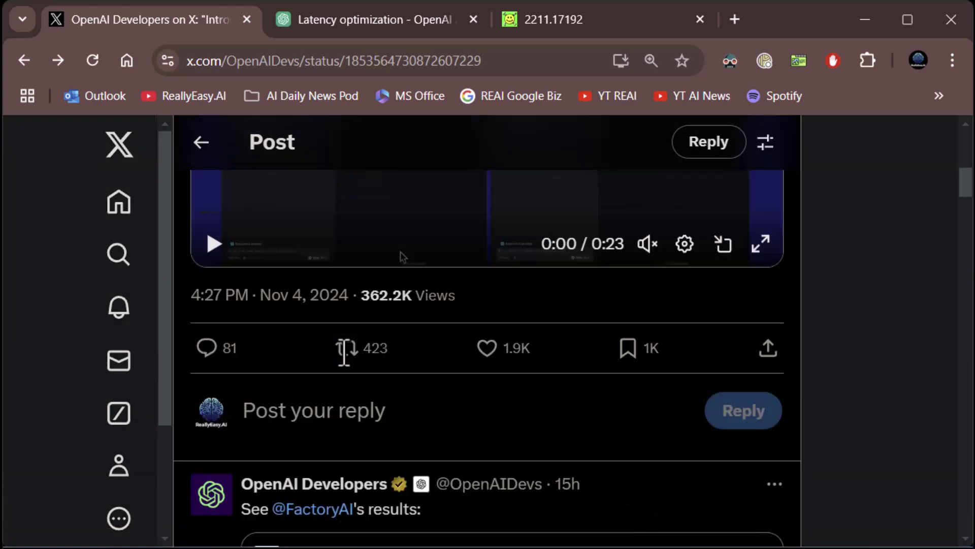
scroll(345, 358, down, 3)
scroll(348, 370, down, 3)
scroll(352, 372, down, 2)
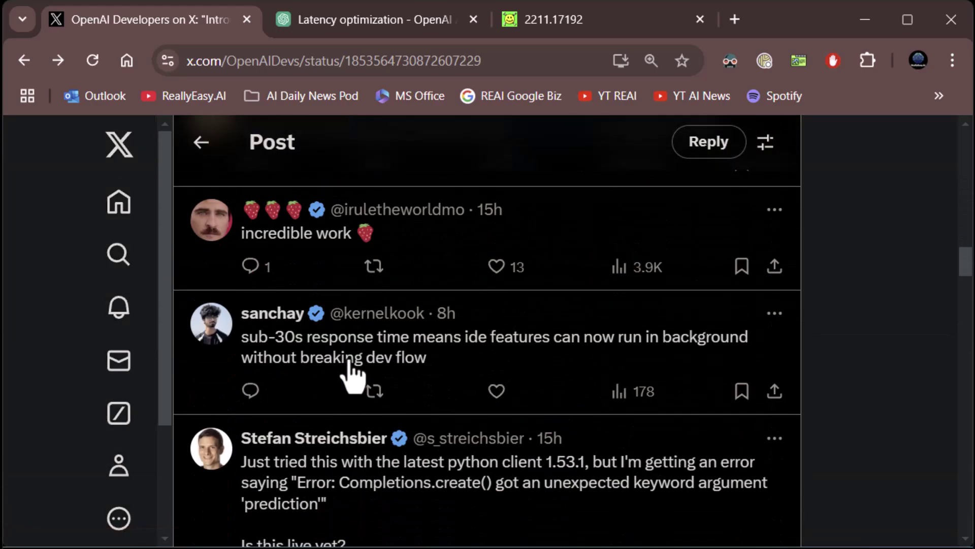
scroll(352, 374, up, 3)
scroll(353, 372, up, 5)
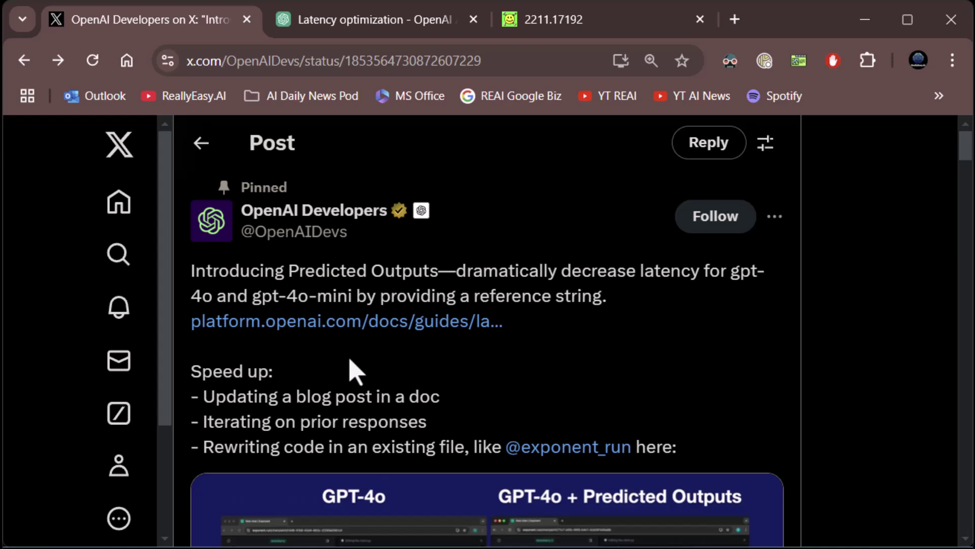